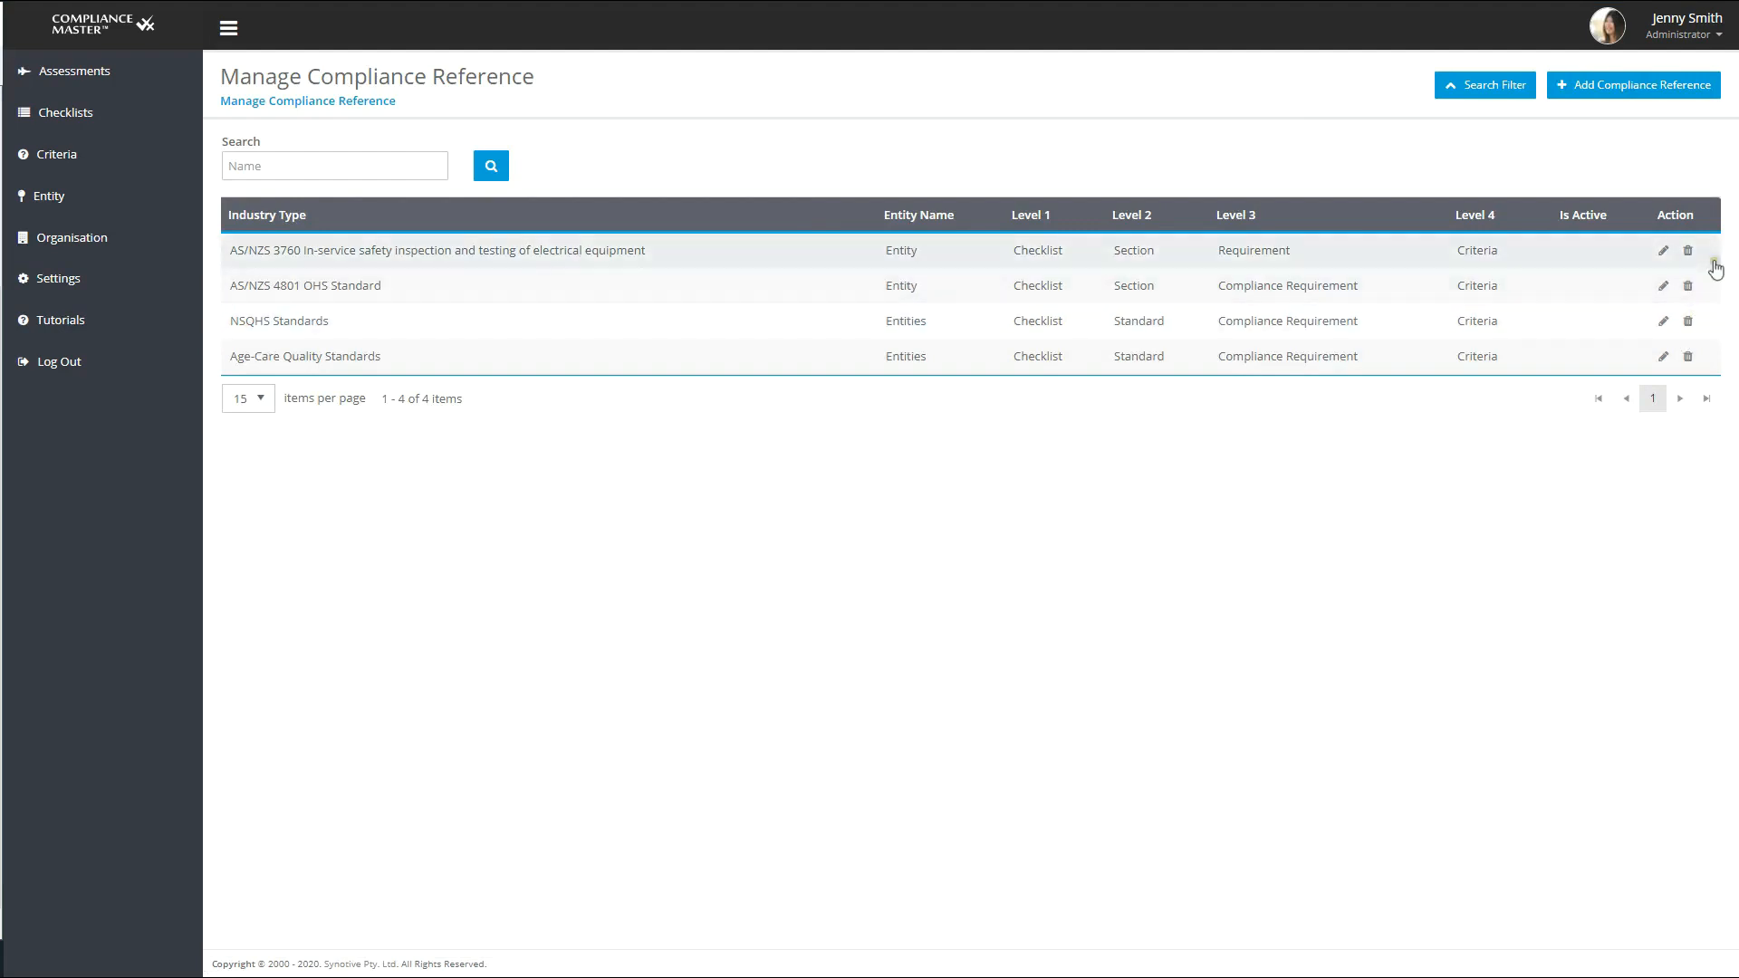
# - Start a new compliance reference named "AS/NZS 4801 OHS Standard"
pyautogui.click(1686, 85)
pyautogui.click(567, 141)
pyautogui.write('AS/NZS 4801 OHS Standard')
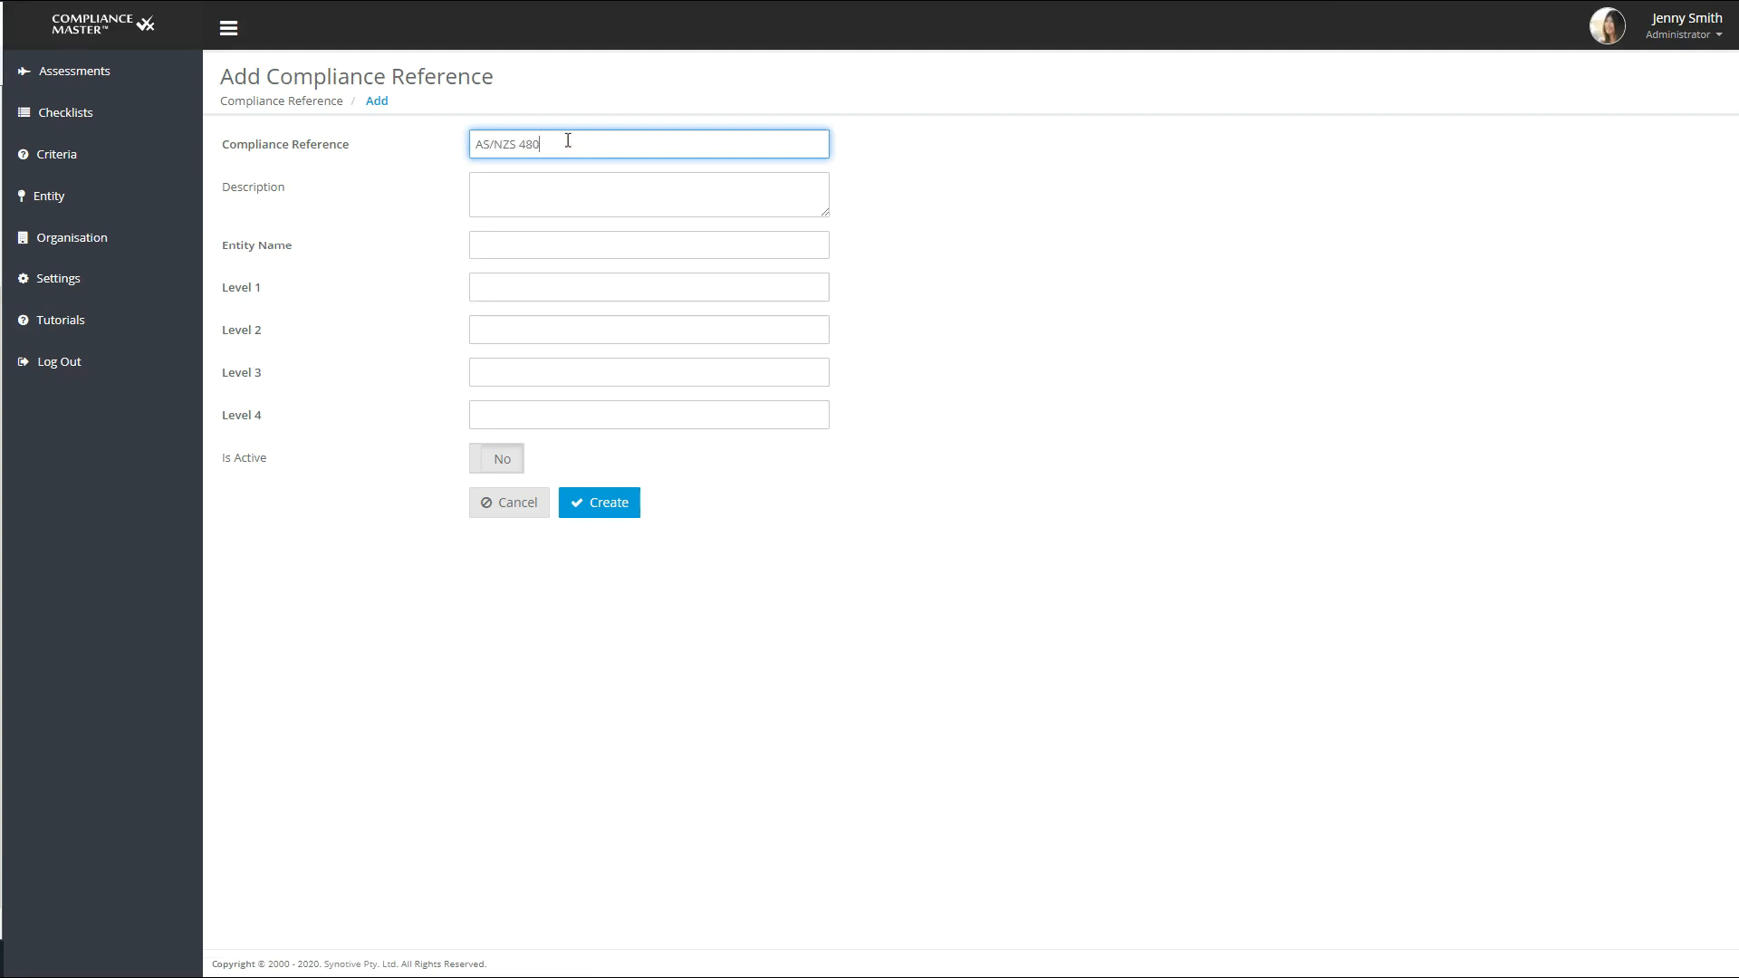
# - Enter the description "This standard is jointly published by Standards Australia and Standards New Zealand for an occupational (or work) health and safety."
pyautogui.click(552, 183)
pyautogui.write('This standard is jointly')
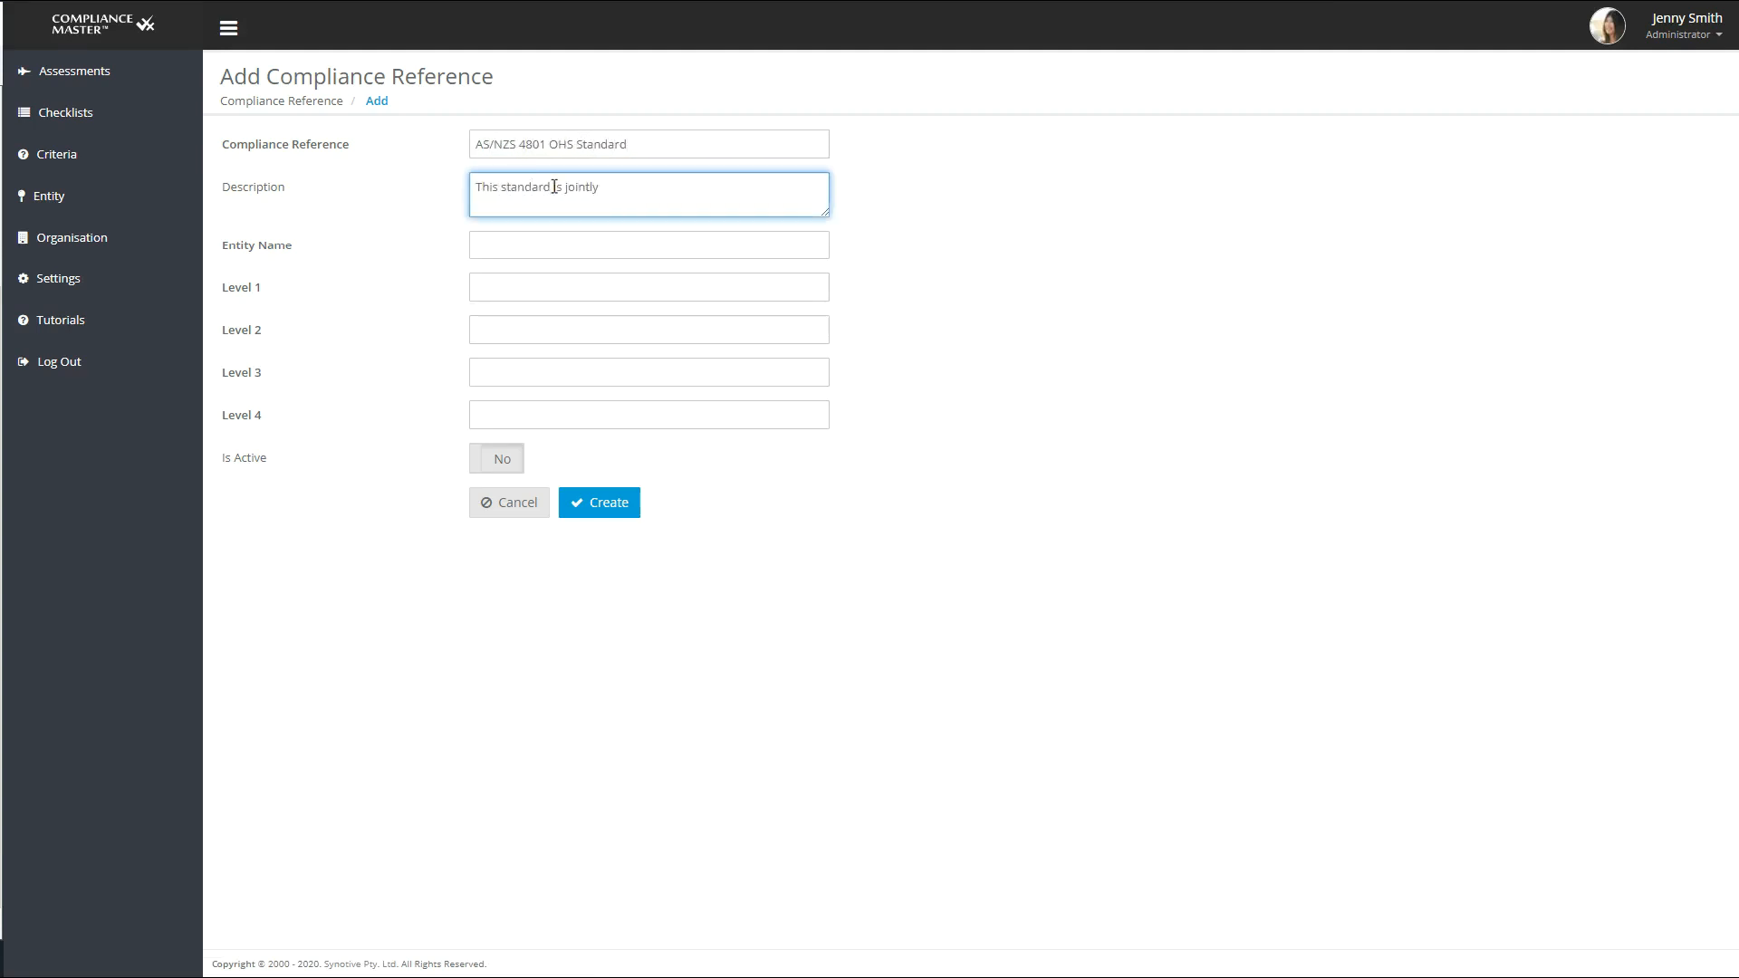
pyautogui.write(' published by Standards Australia and Standards')
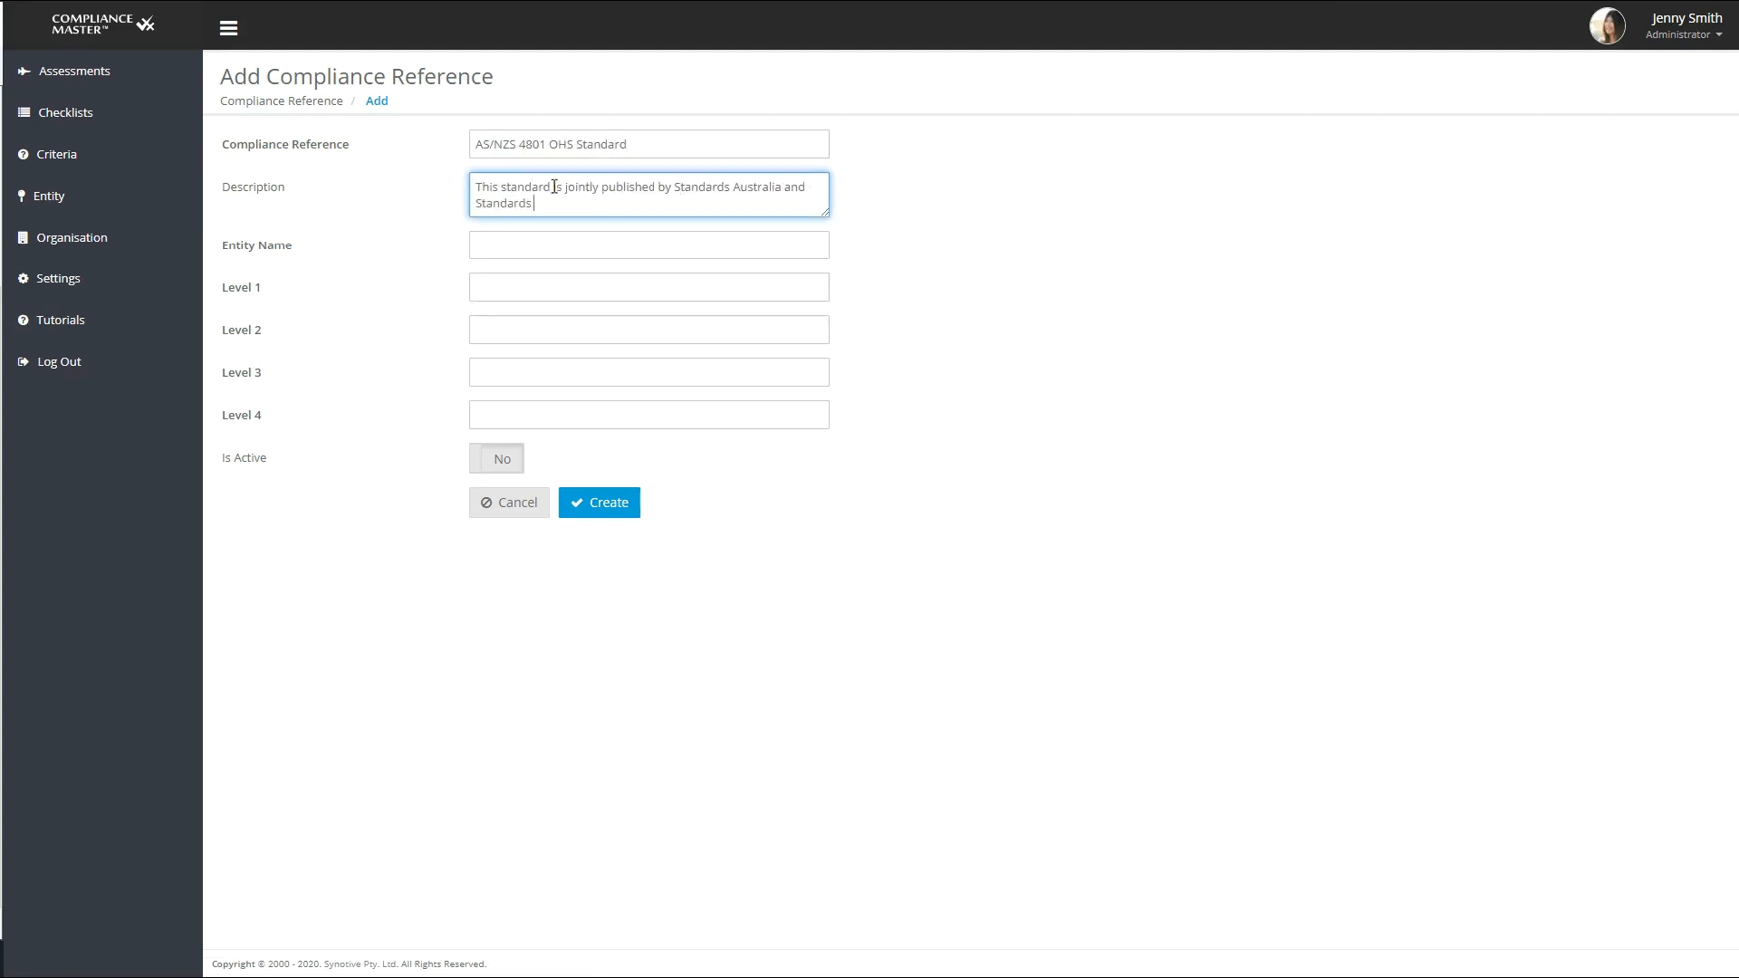
pyautogui.write(' New Zealand for an occupational (or work) health and safety.')
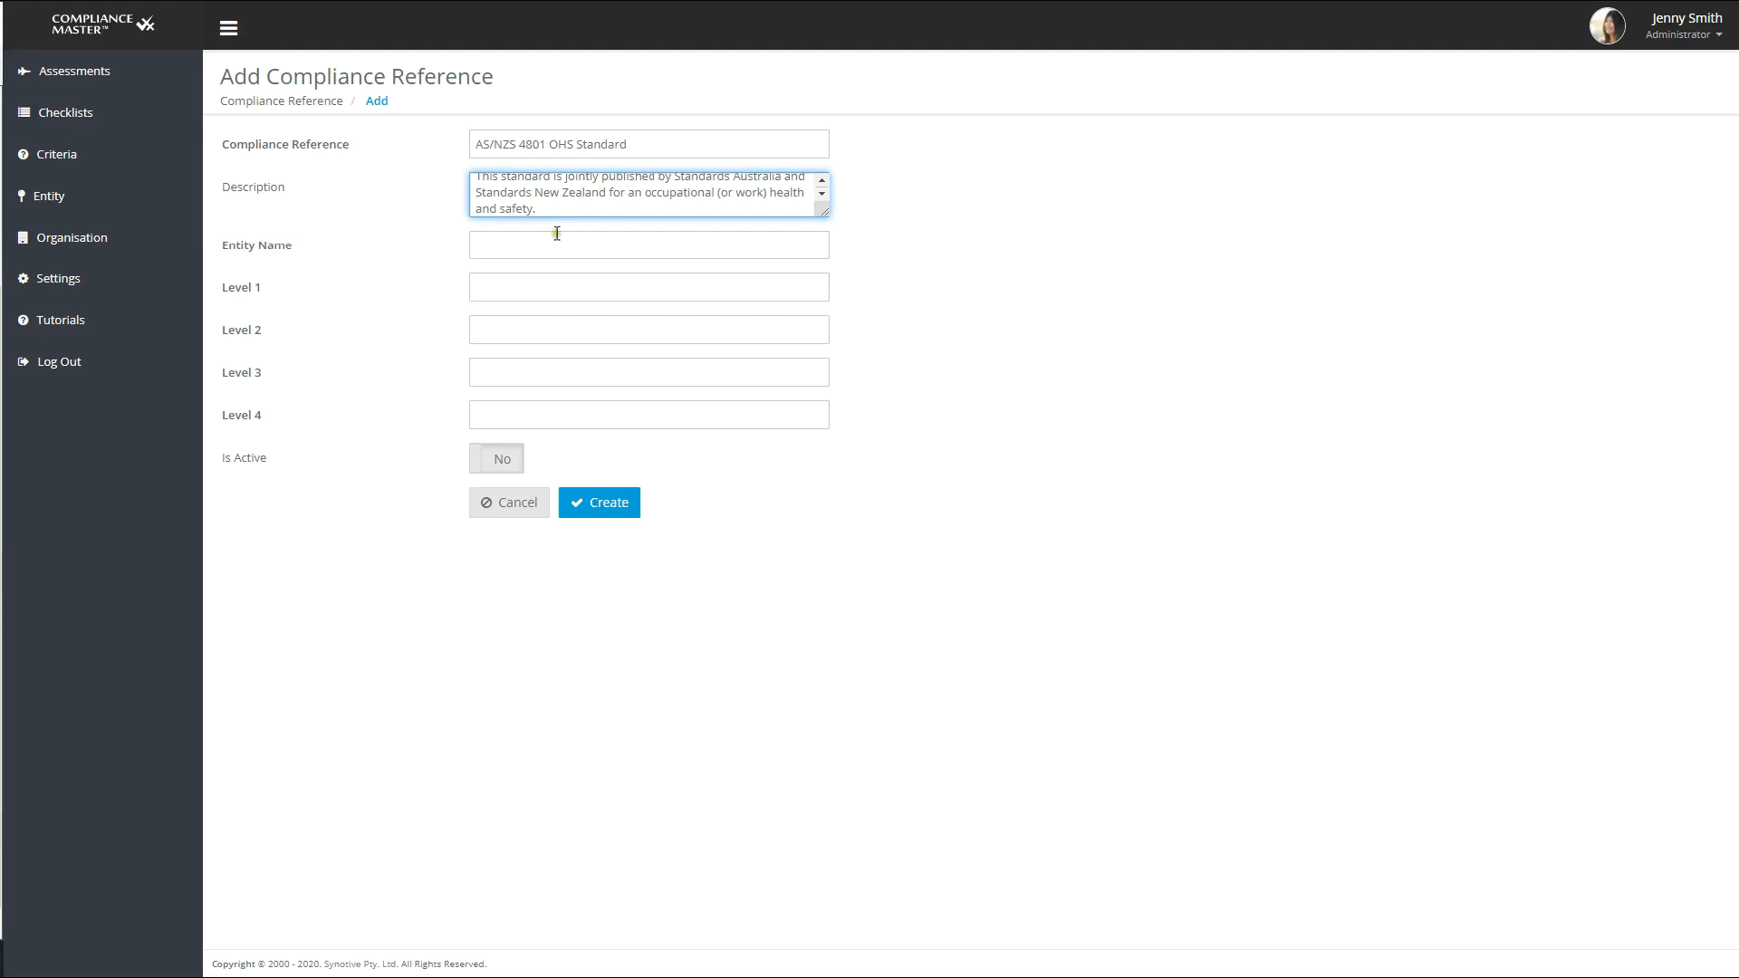
# - Set the compliance reference's entity name to Organisation, Level 1 to Checklist and Level 2 to Section
pyautogui.click(557, 236)
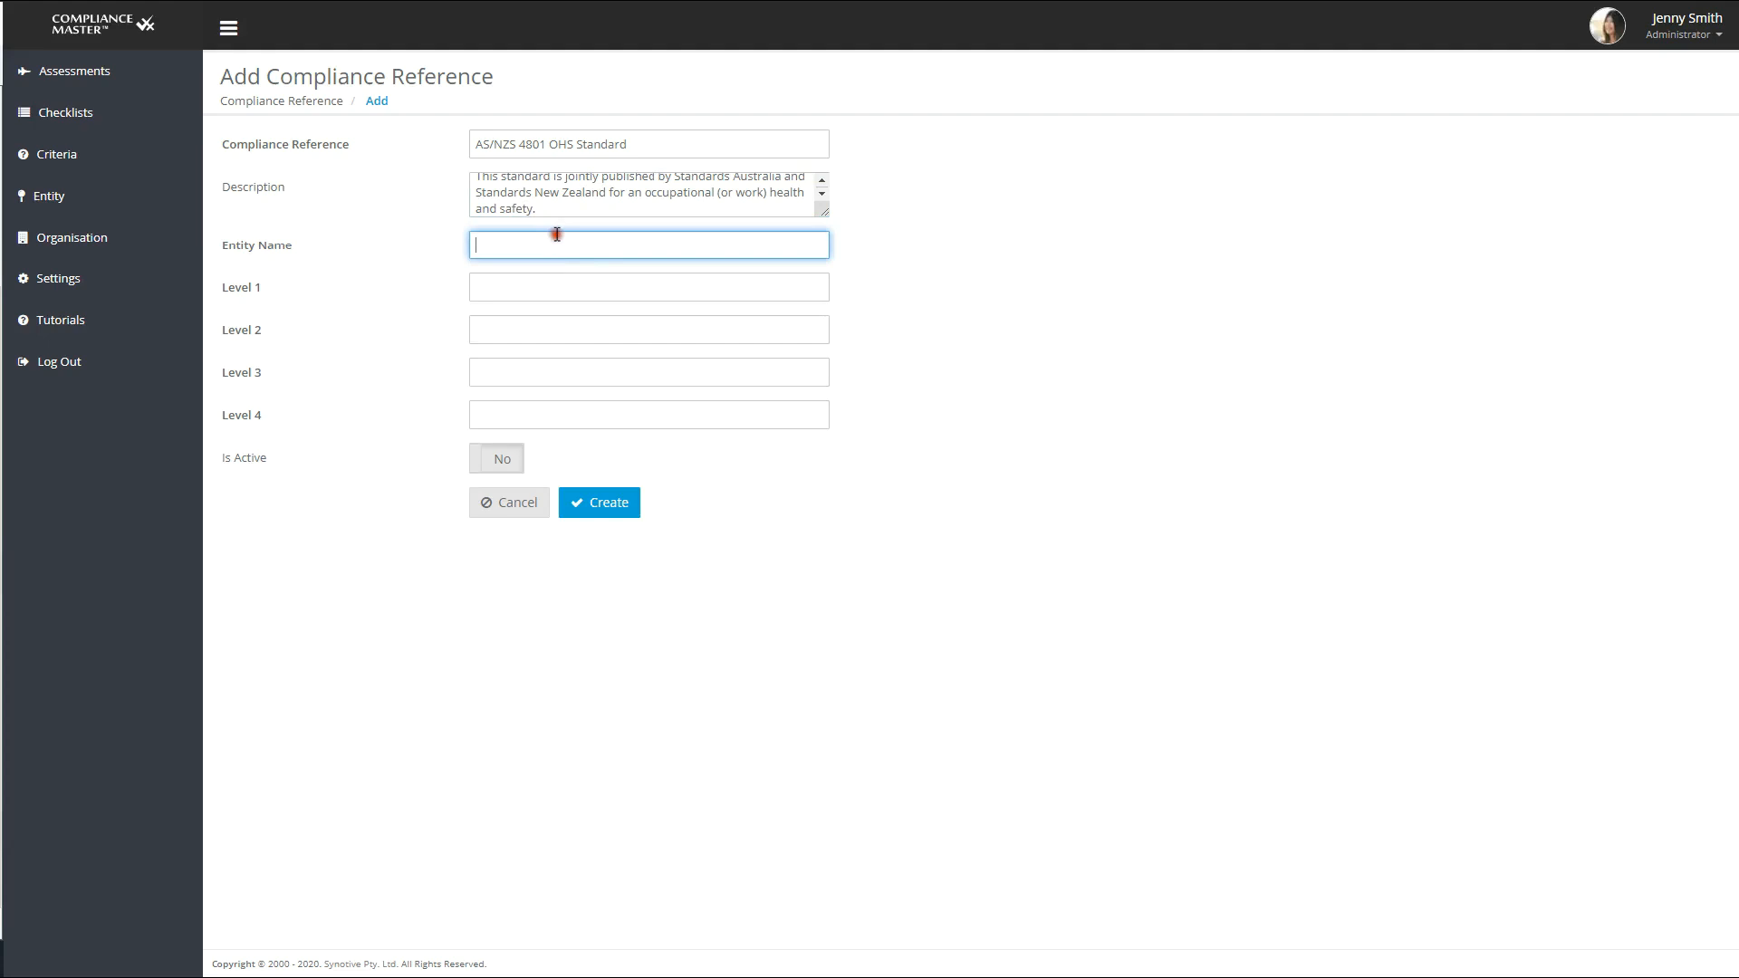
pyautogui.write('Organisation')
pyautogui.click(530, 287)
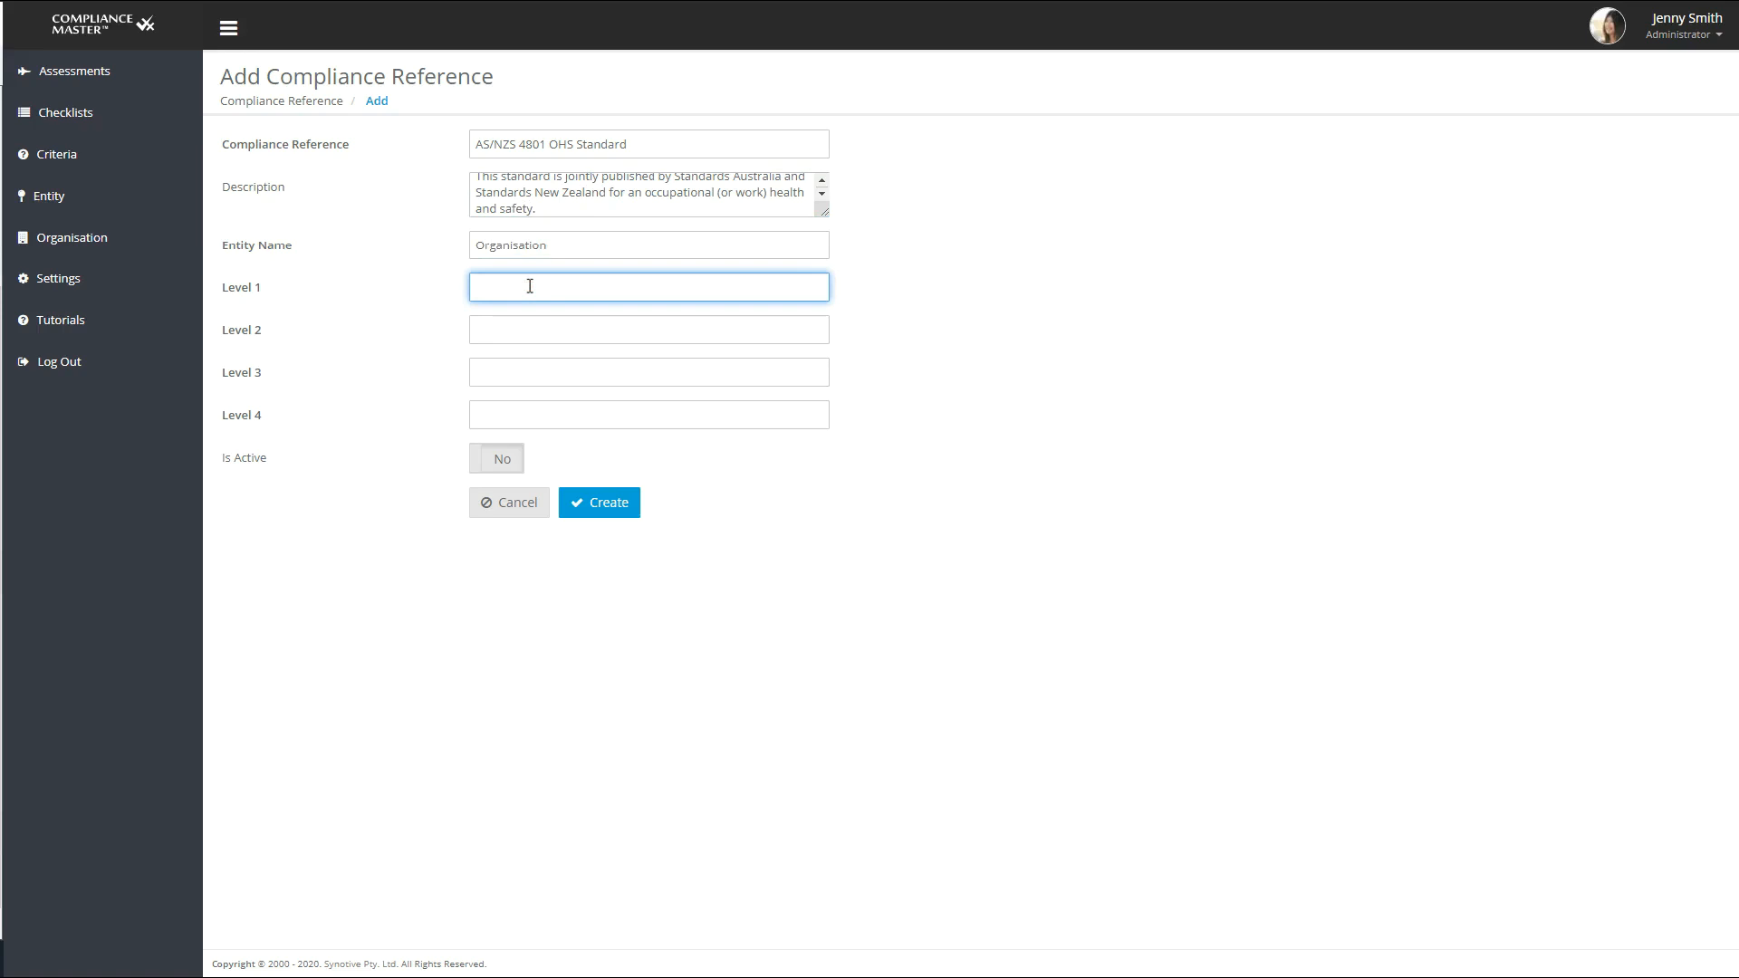
pyautogui.write('Checklist')
pyautogui.click(529, 331)
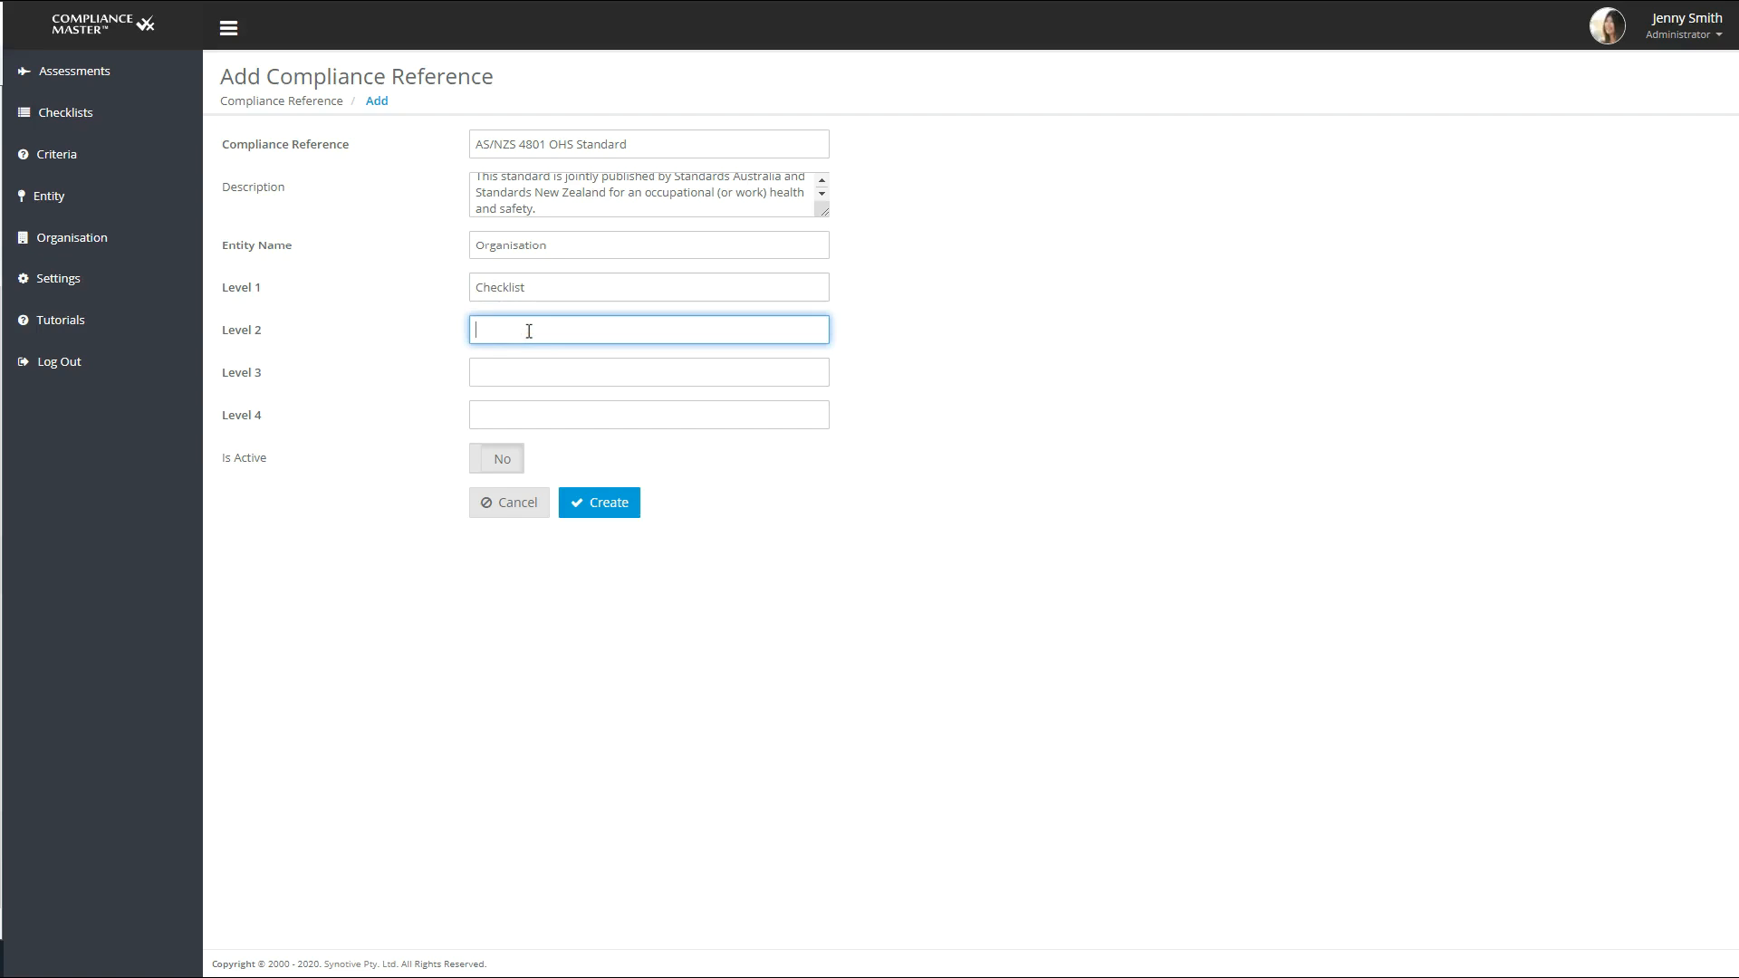
pyautogui.write('Section')
# - Set Level 3 to Compliance Requirement and Level 4 to Criteria, and create the compliance reference
pyautogui.click(521, 370)
pyautogui.write('Compliance Re')
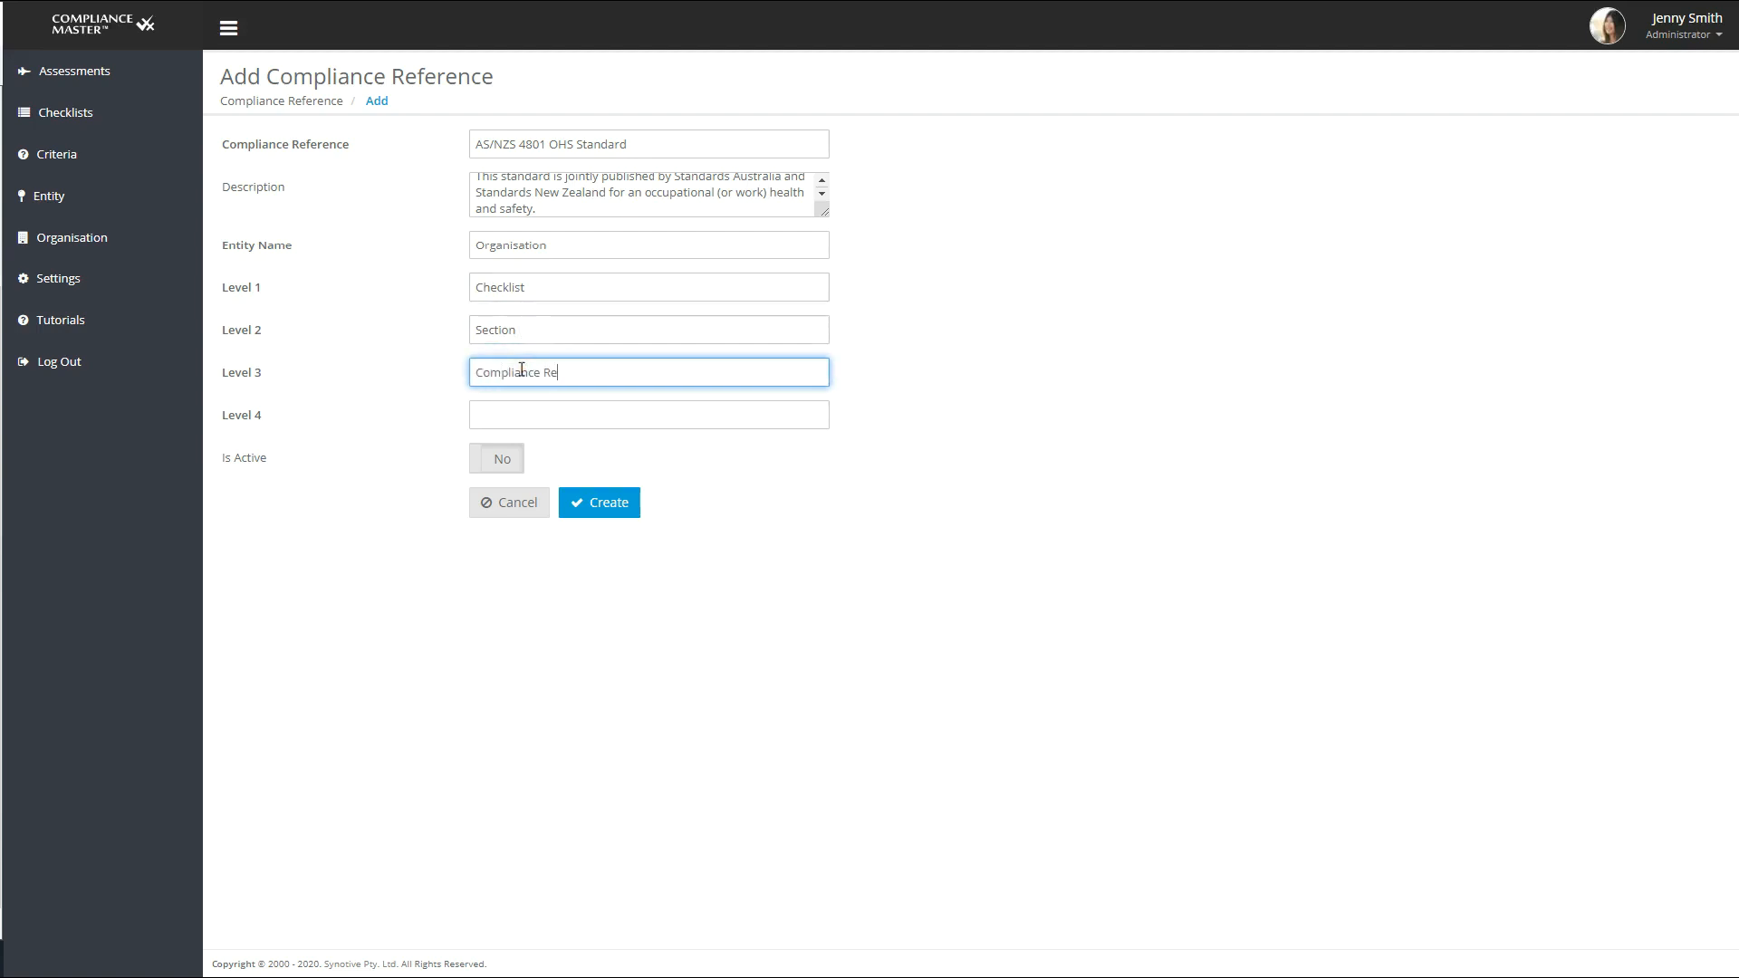
pyautogui.write('quirments')
pyautogui.click(575, 418)
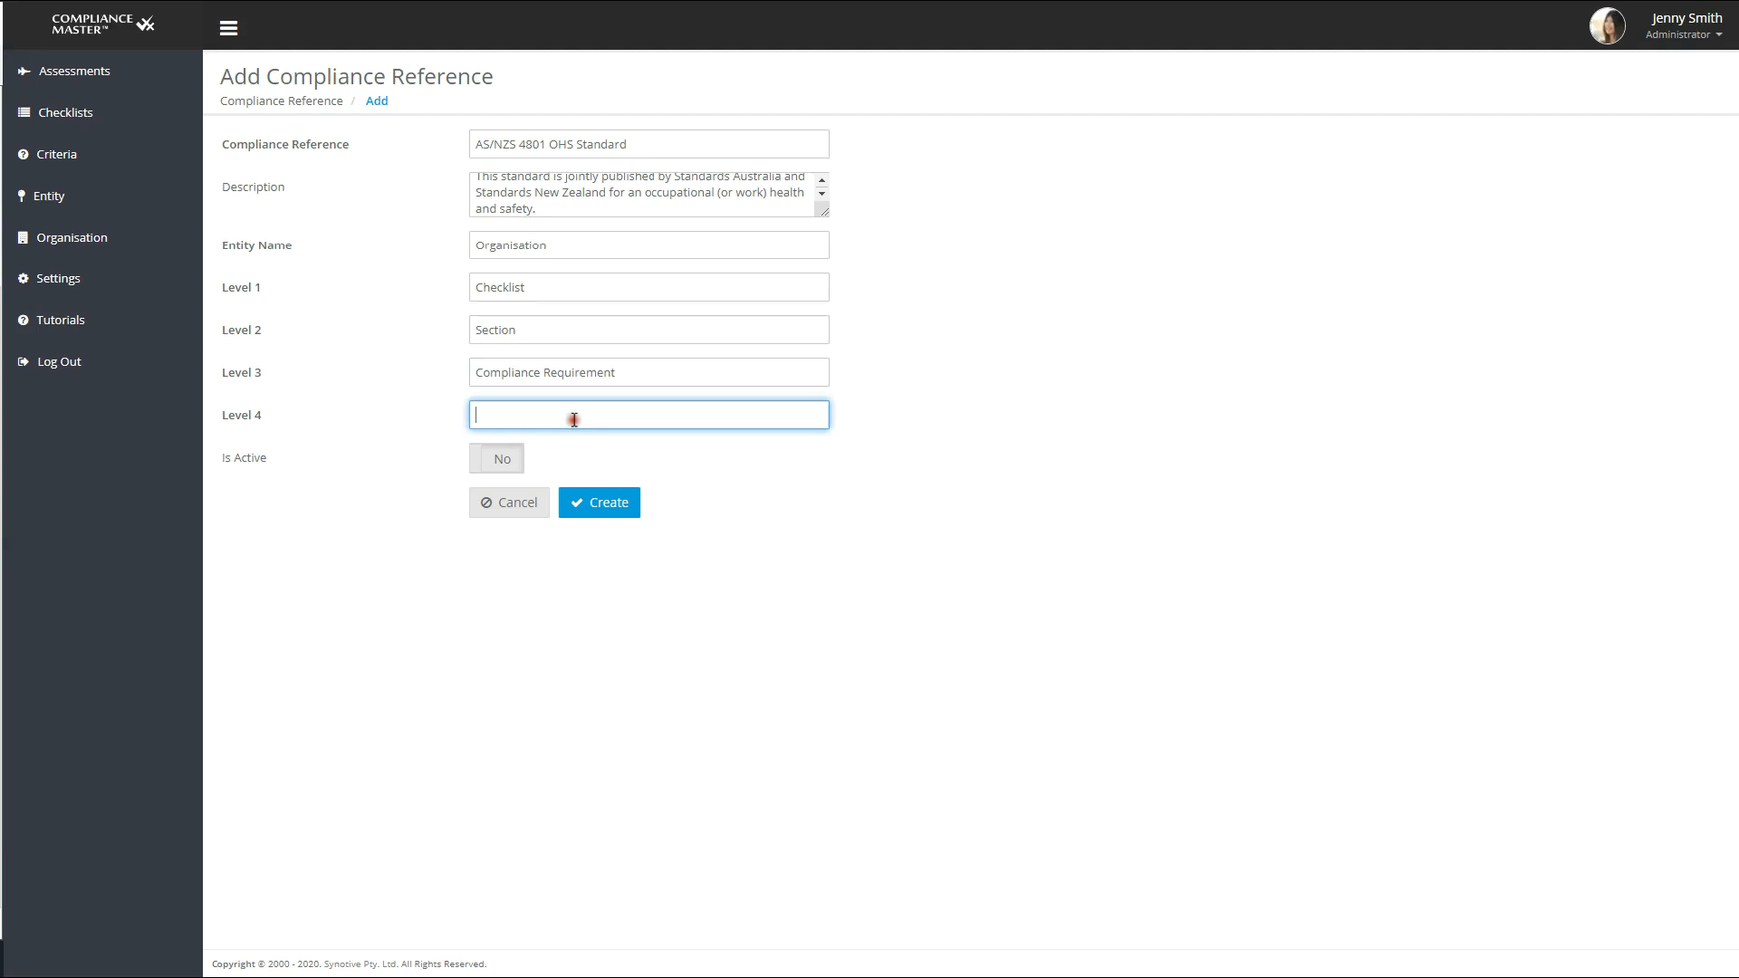
pyautogui.write('X')
pyautogui.write('Cr')
pyautogui.write('iteria')
pyautogui.click(612, 503)
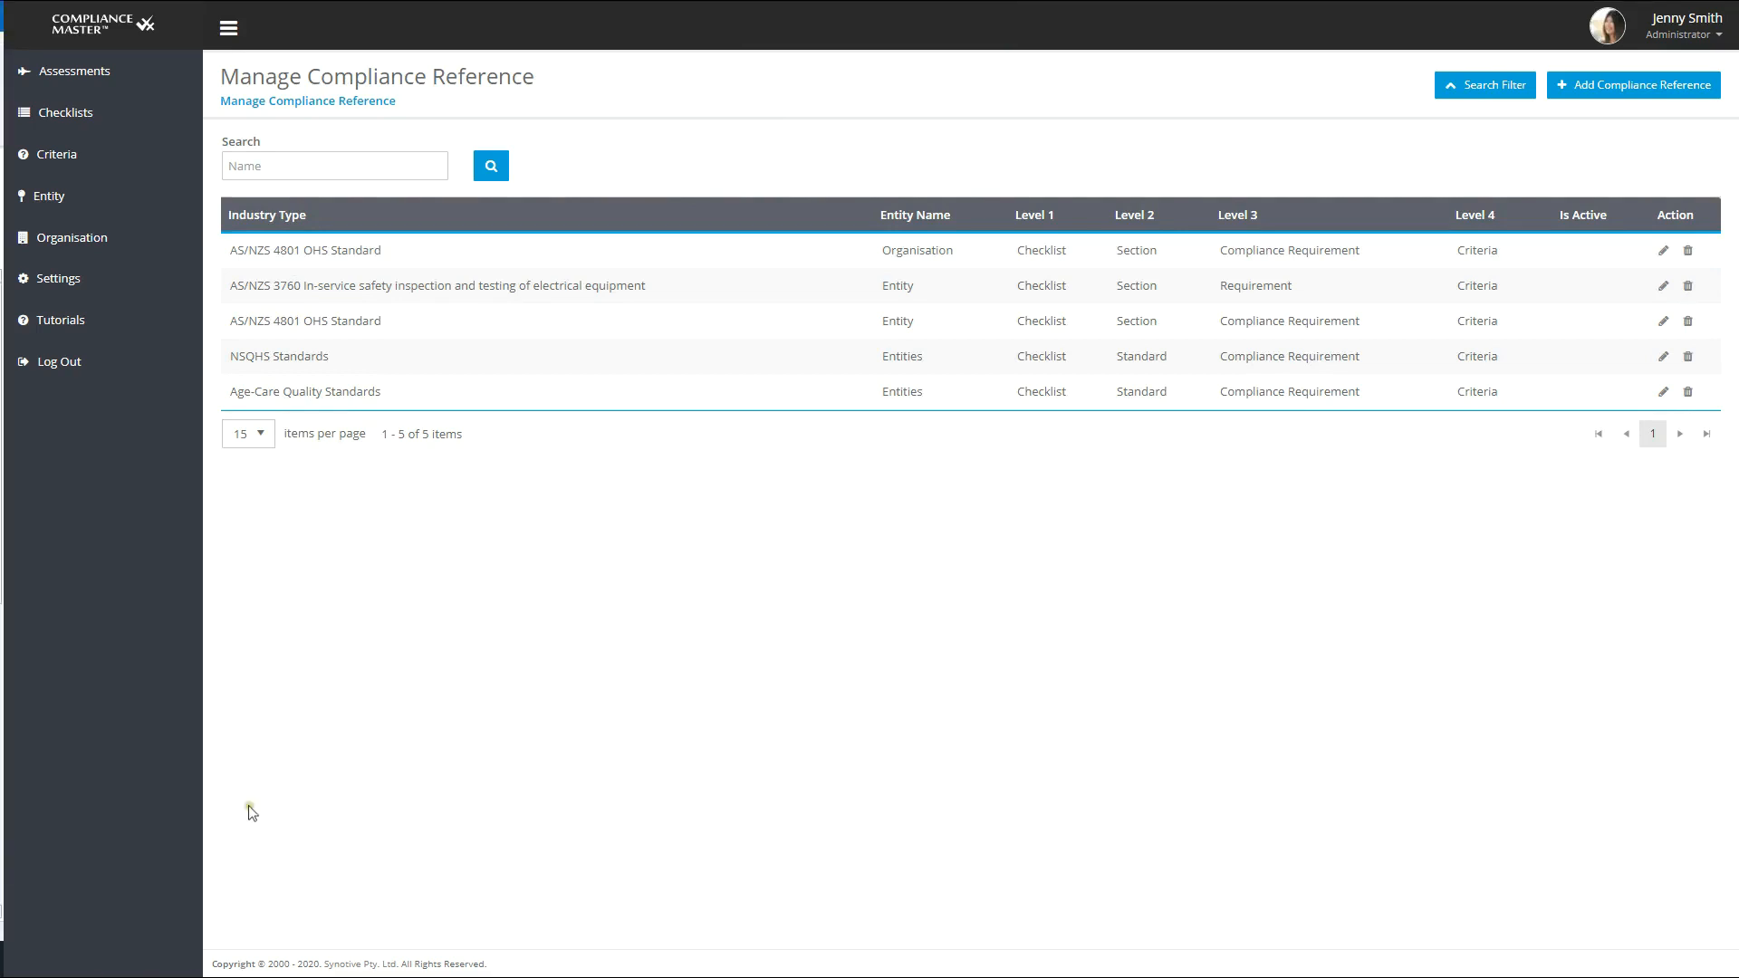
# - Start a new checklist named "AS/NZS 4801 OHS Standard"
pyautogui.click(50, 115)
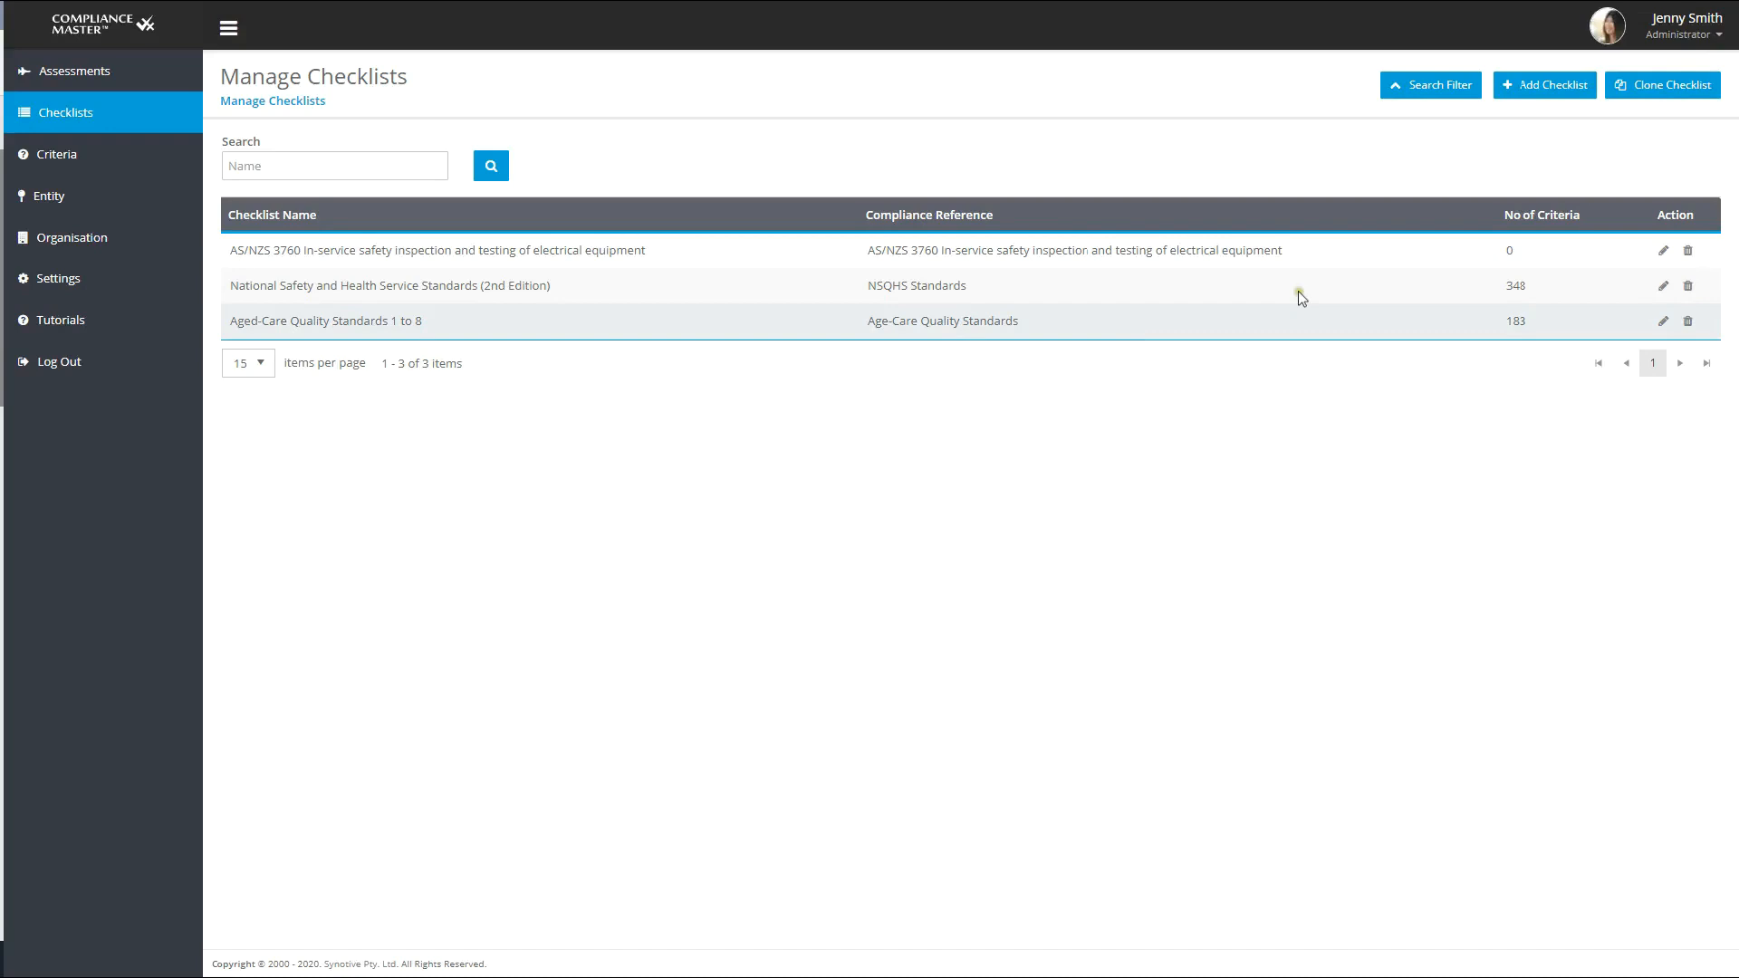
pyautogui.click(1543, 84)
pyautogui.click(510, 141)
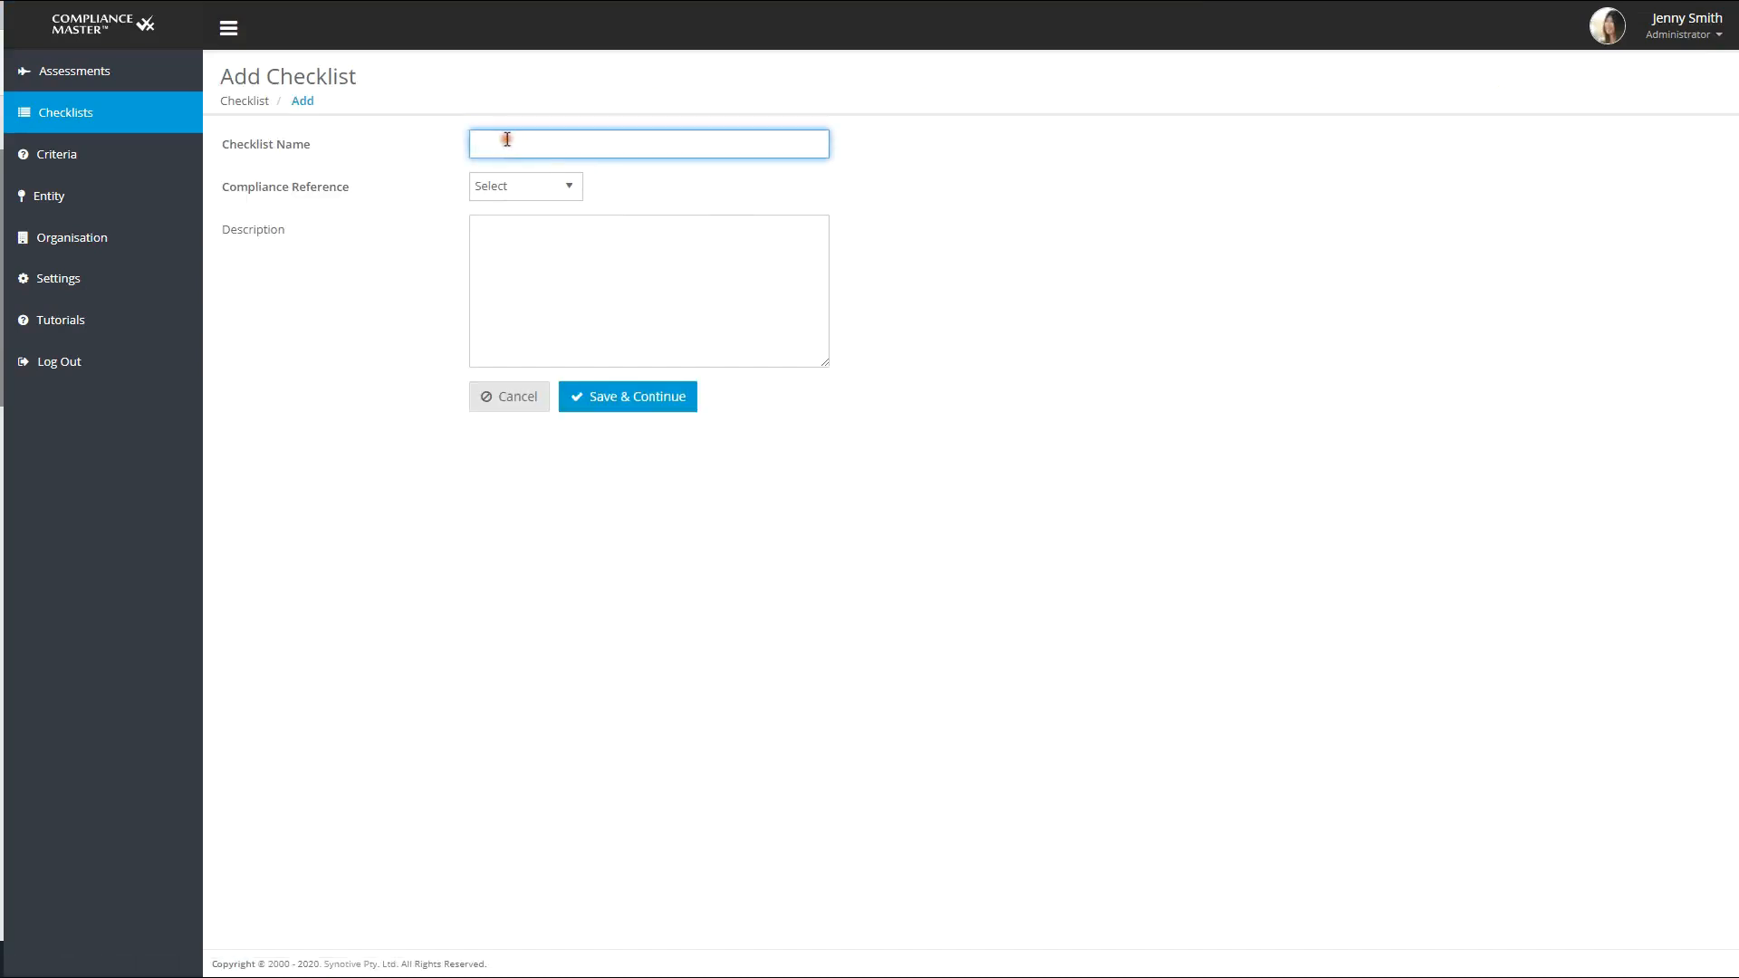
pyautogui.write('AS/NZS 4801 OHS Standard')
# - Assign the AS/NZS 4801 OHS Standard compliance reference, paste in the description of the checklist's purpose, and save the checklist
pyautogui.click(562, 186)
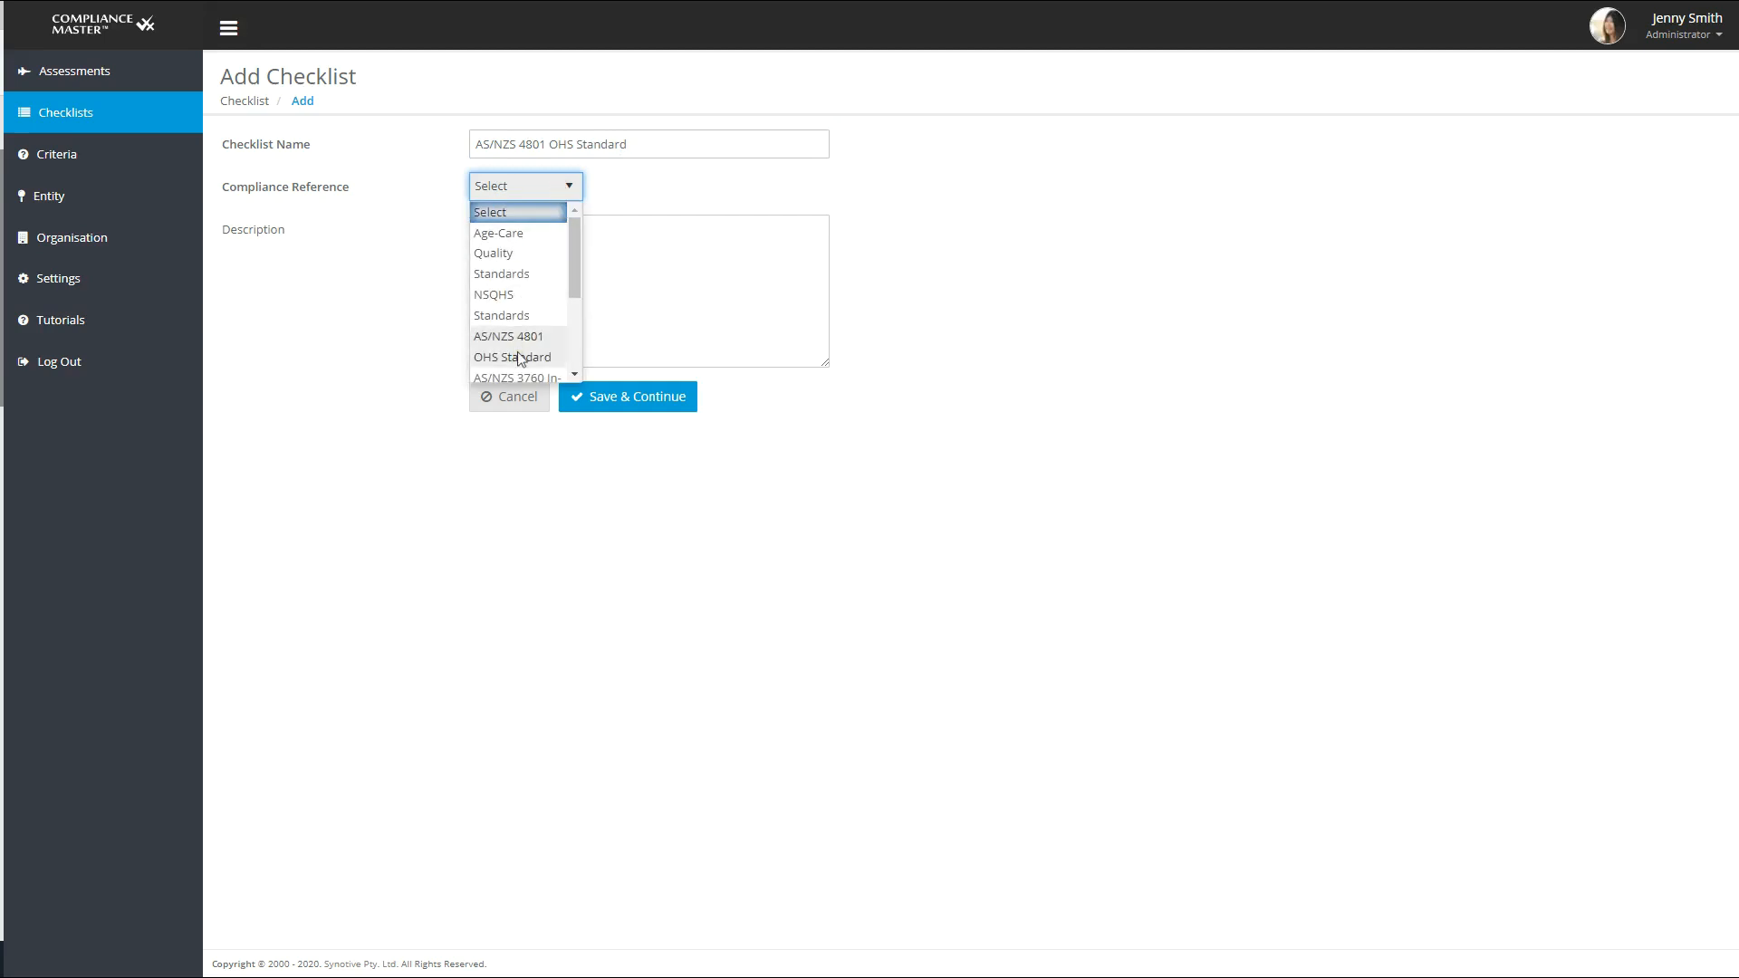
pyautogui.click(520, 359)
pyautogui.click(508, 275)
pyautogui.write("This checklist is used to assess an organisation's compliance with the specified safety management system requirements outlined in AS/NZS 4801.")
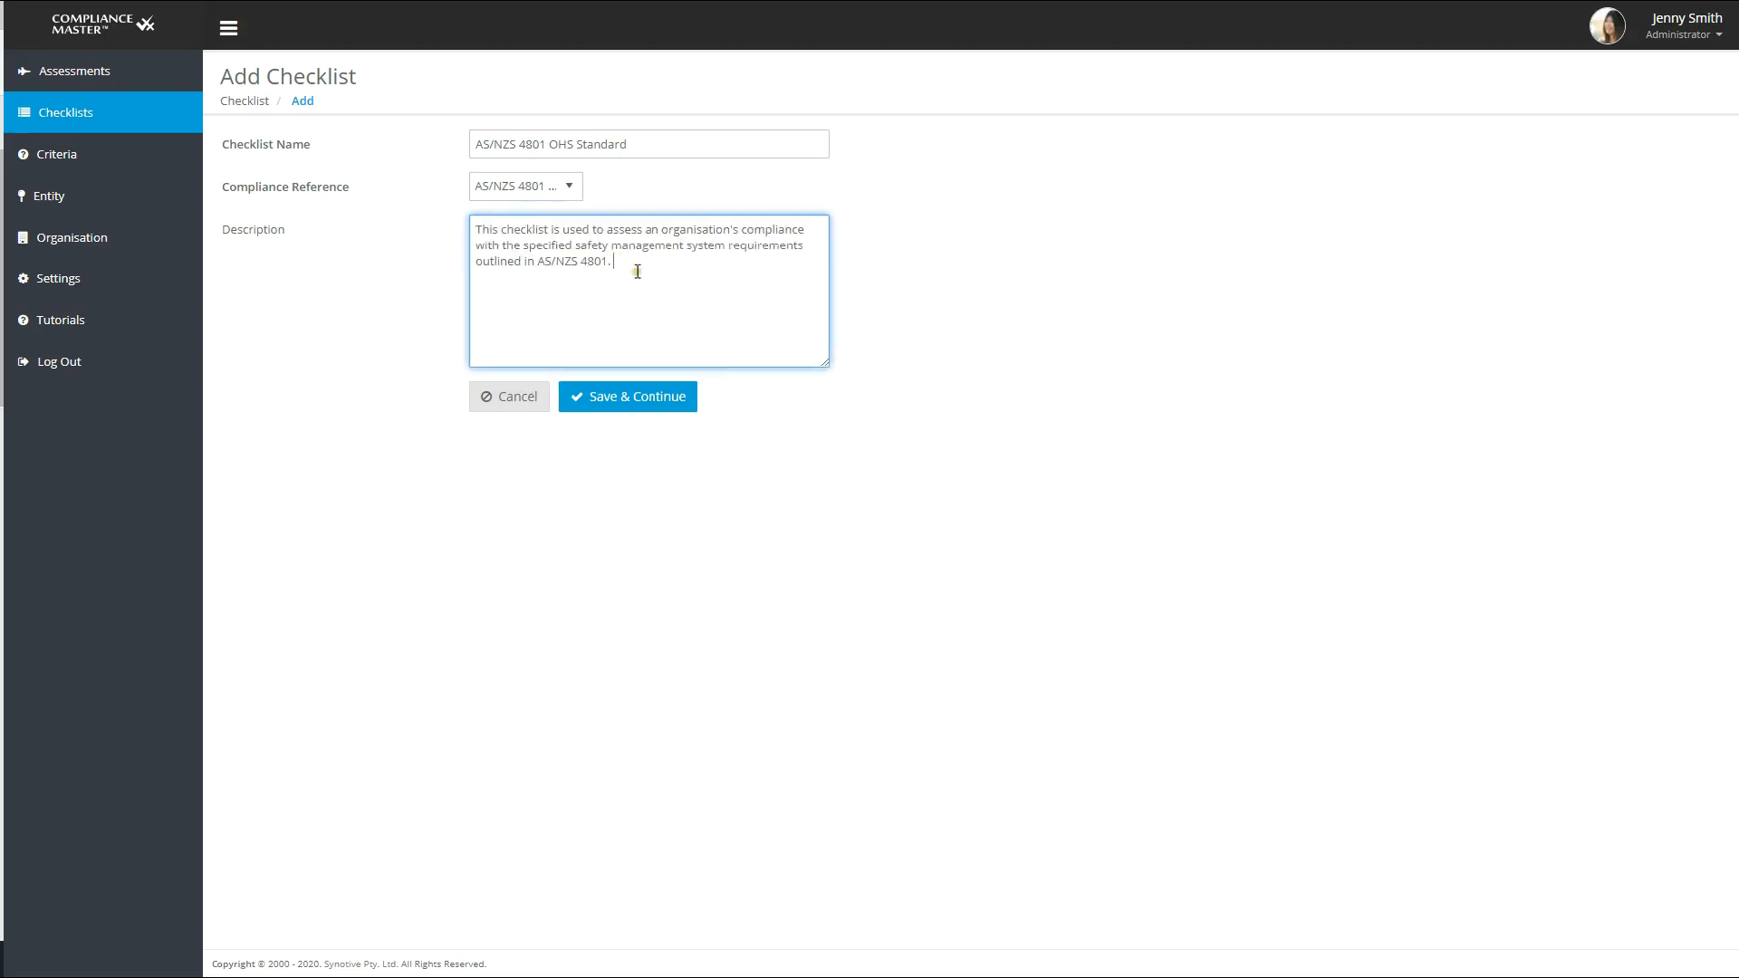
pyautogui.click(589, 399)
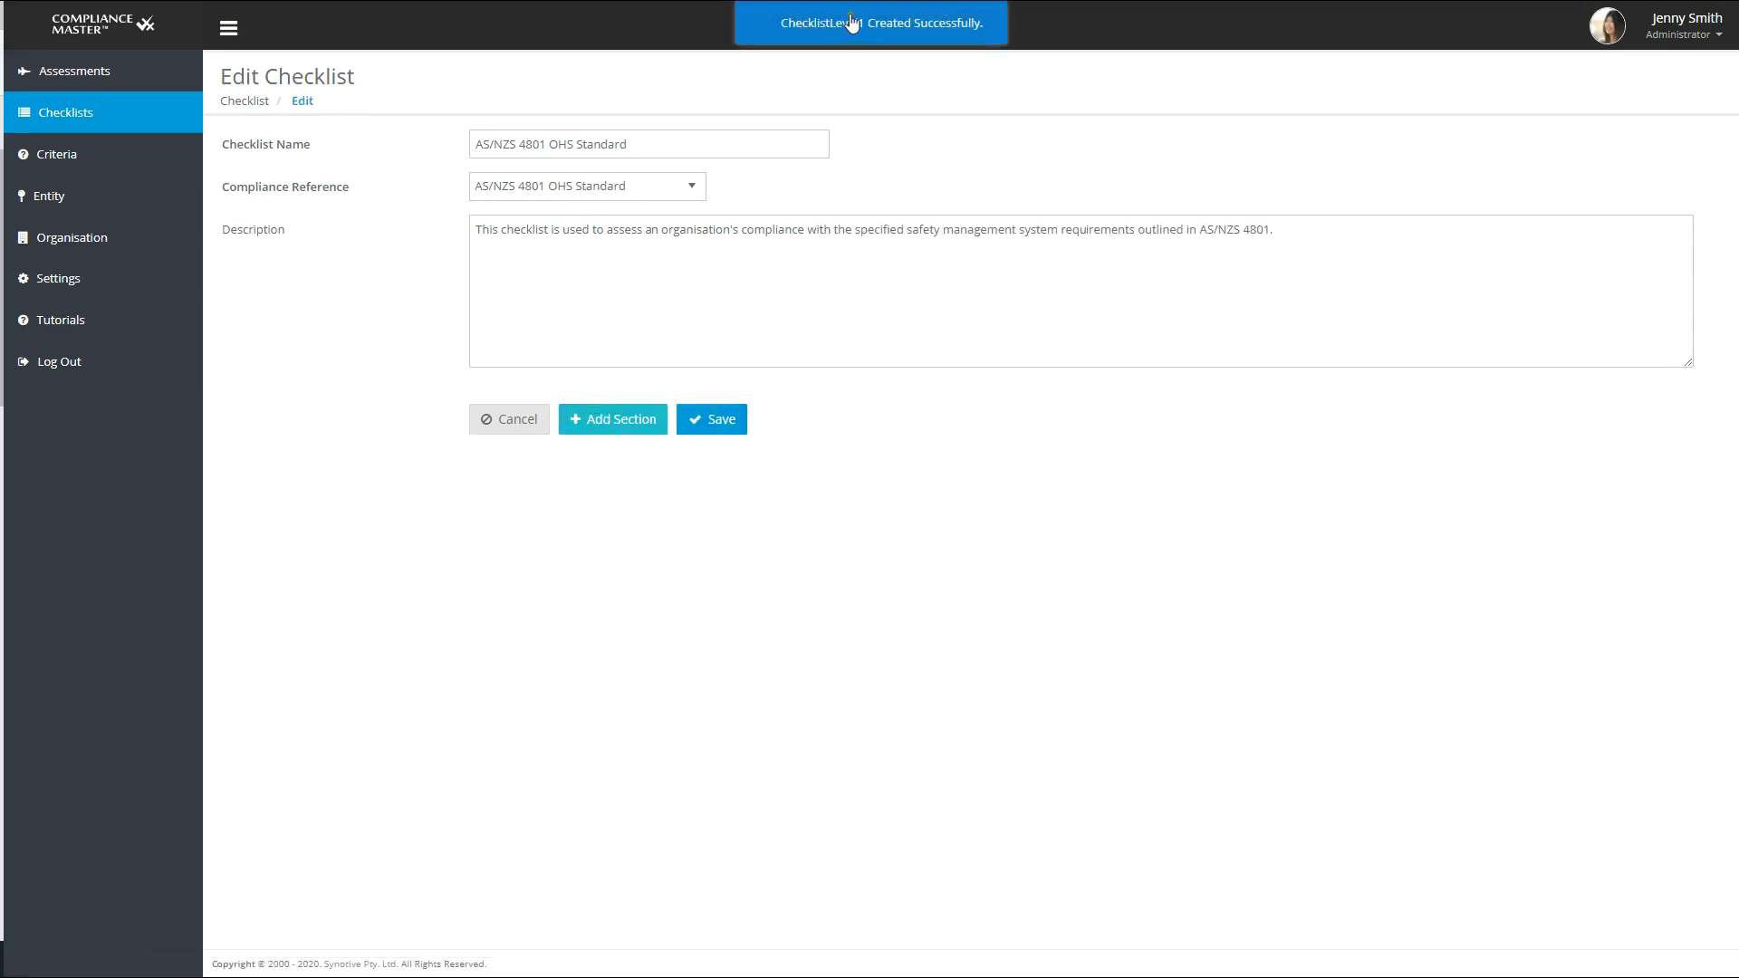
# - Add a section named "1.0 OH&S Policy" to the checklist and paste in its occupational health and safety policy description
pyautogui.click(637, 426)
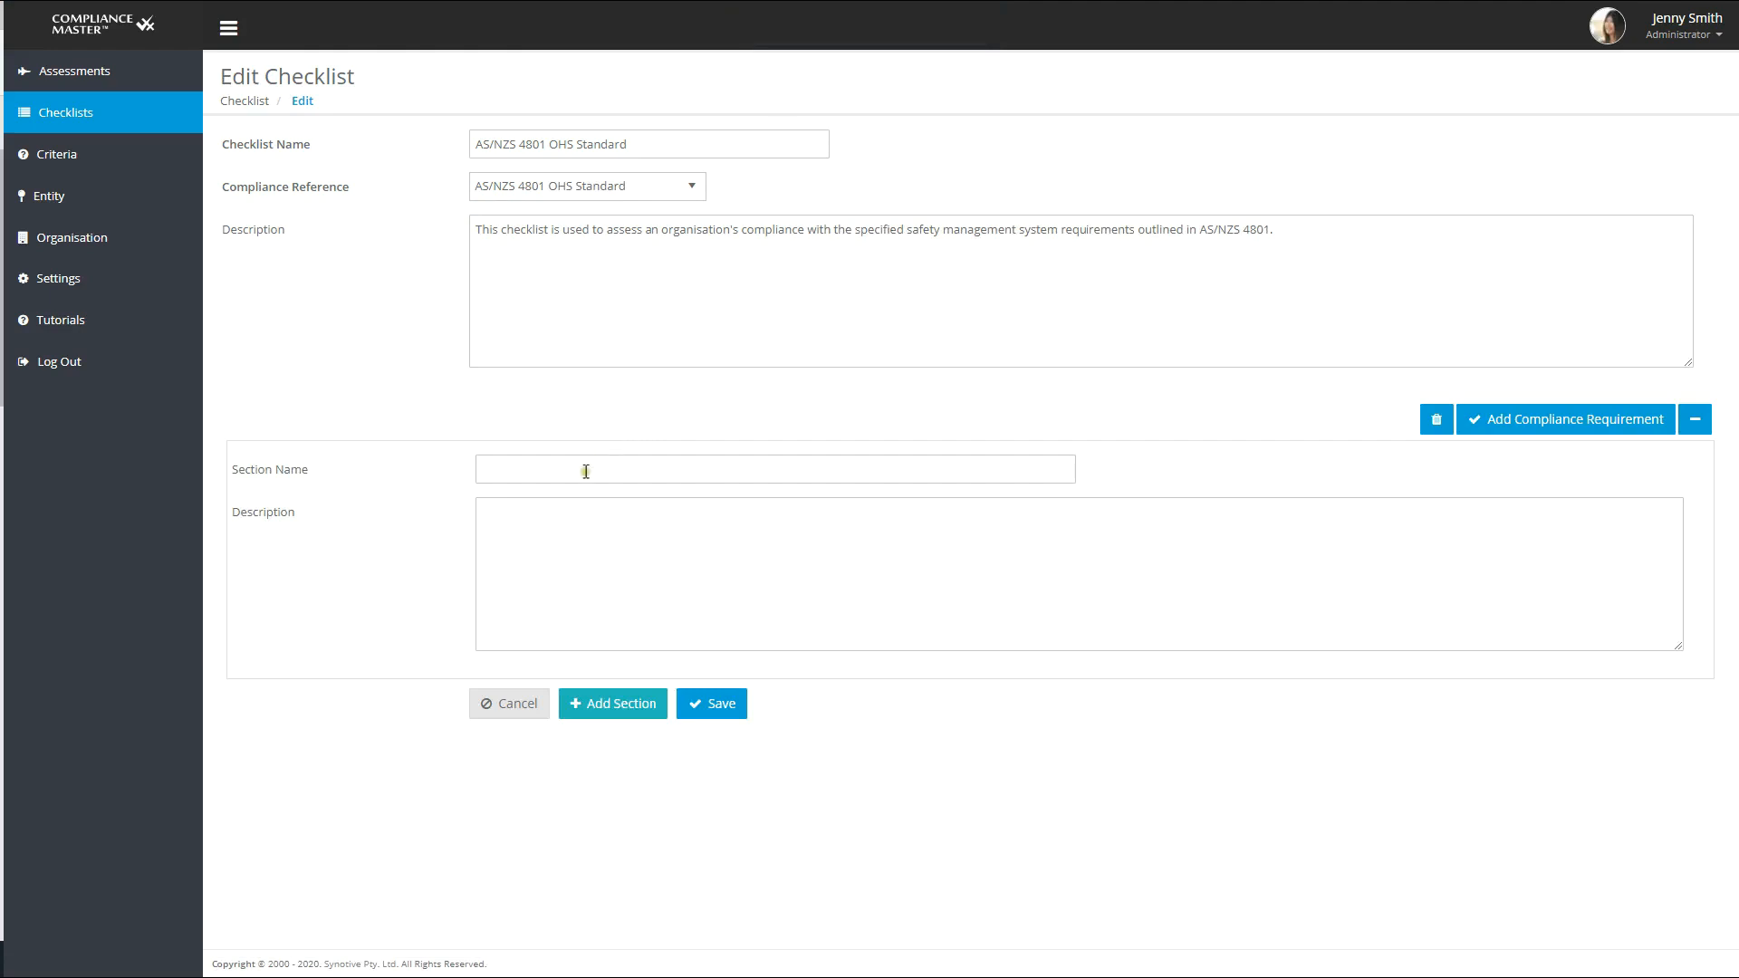
pyautogui.click(586, 471)
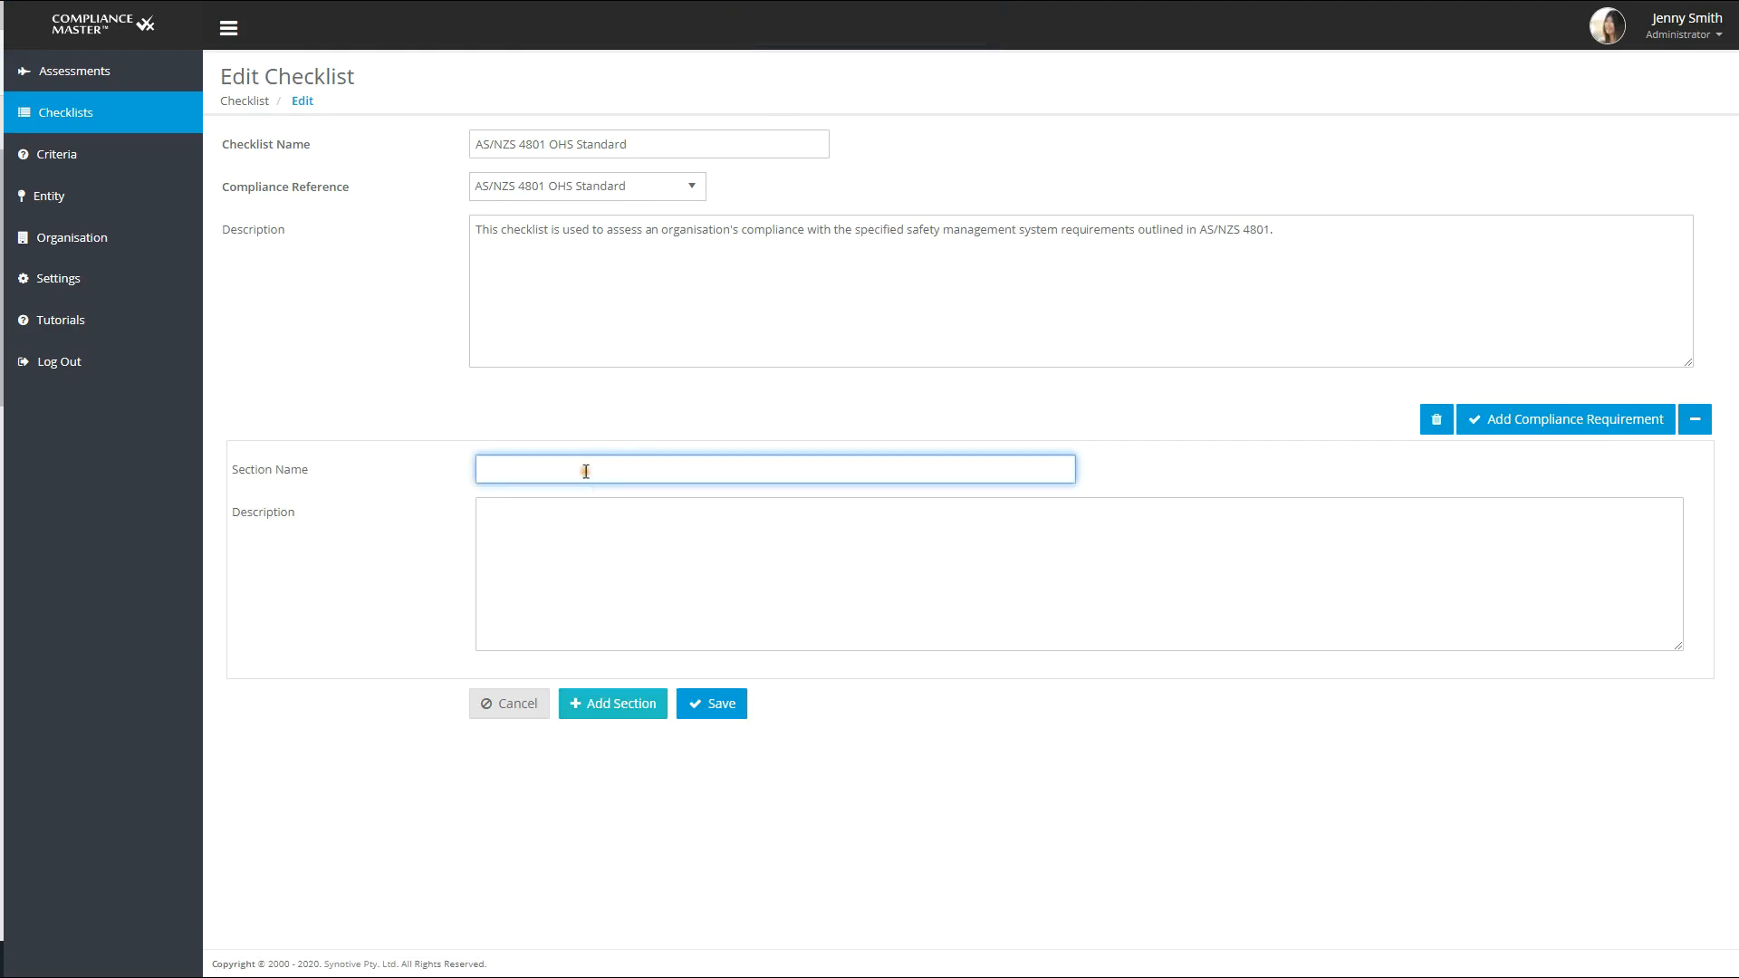
pyautogui.write('1.0 OH&S Policy')
pyautogui.click(543, 645)
pyautogui.write('There shall be an occupational health and safety policy authorized by the organization’s top management, that clearly states overall OHS objectives and demonstrates a commitment to improving OHS performance. The policy shall— (a) be appropriate to the nature and scale of the organization’s risks; (b) include the commitment to establish measurable objectives and targets to ensure continued improvement aimed at elimination of work-related injury and illness; (c) include a commitment to comply with relevant OHS legislation and with other requirements placed upon the organization or to which the organization subscribes; (d) be documented, implemented, maintained and communicated to all employees; (e) be available to interested parties; and (f) be reviewed periodically to ensure it remains relevant and appropriate to the organization.')
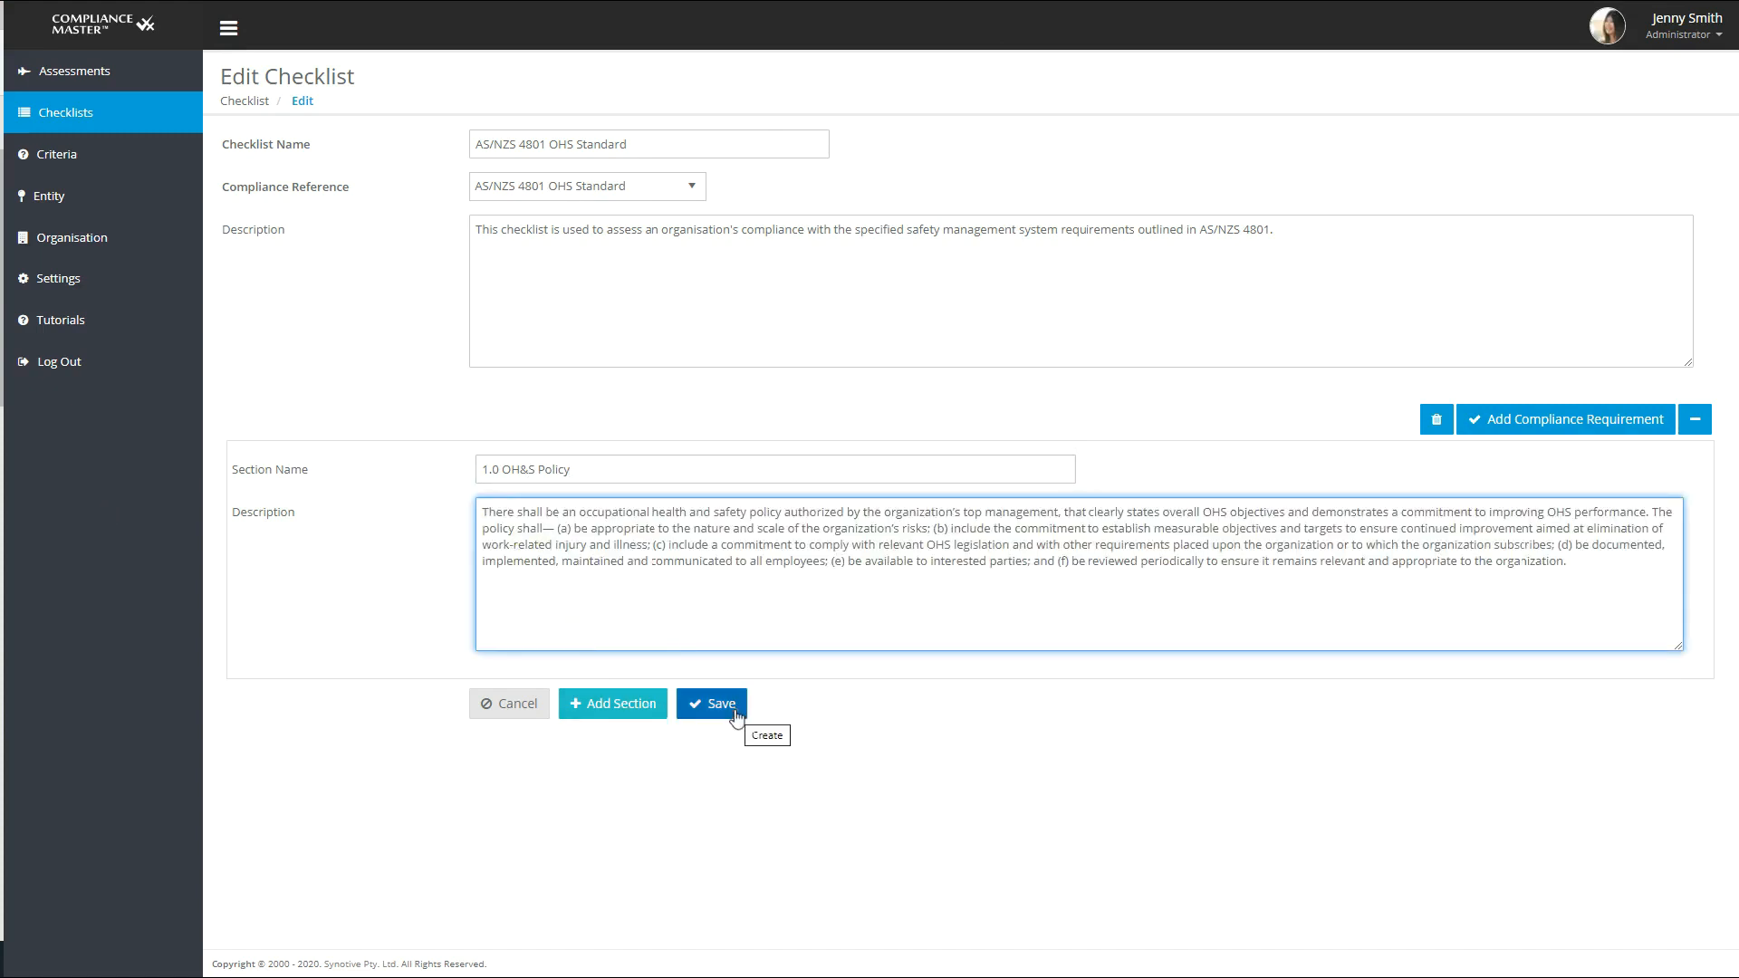
# - Add a compliance requirement named "1.0 The organisation must have an authroised OH&S policy" to the OH&S Policy section
pyautogui.click(1552, 434)
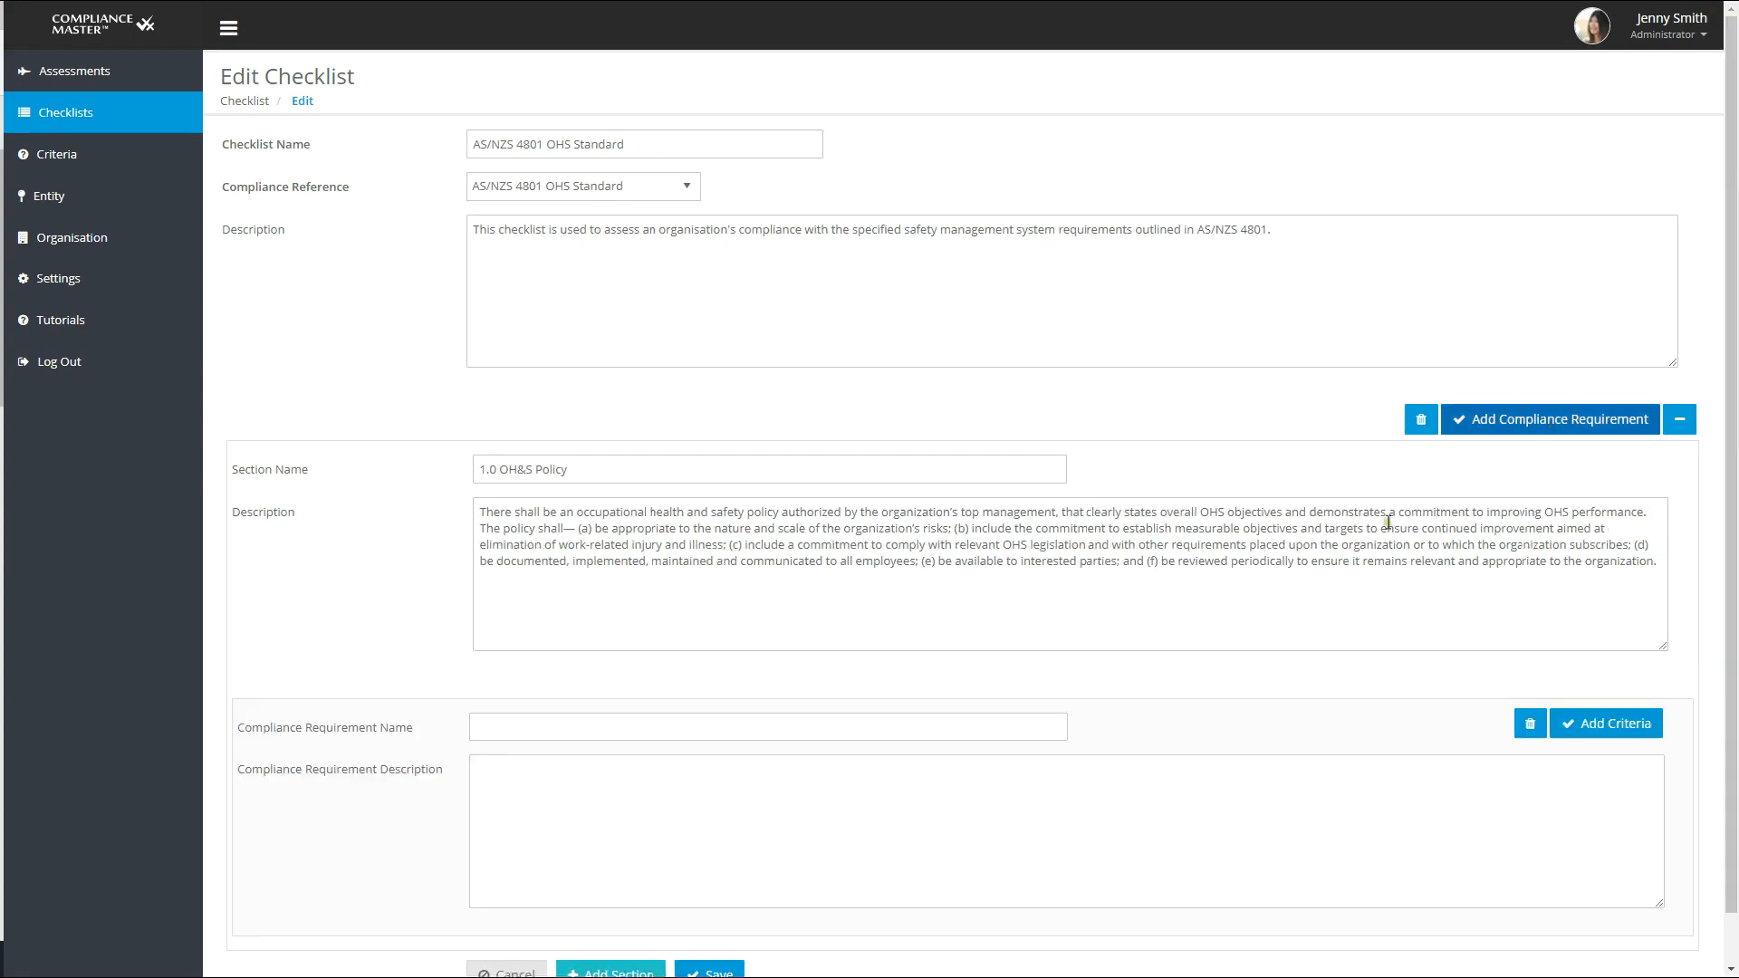
pyautogui.click(483, 727)
pyautogui.write('Th')
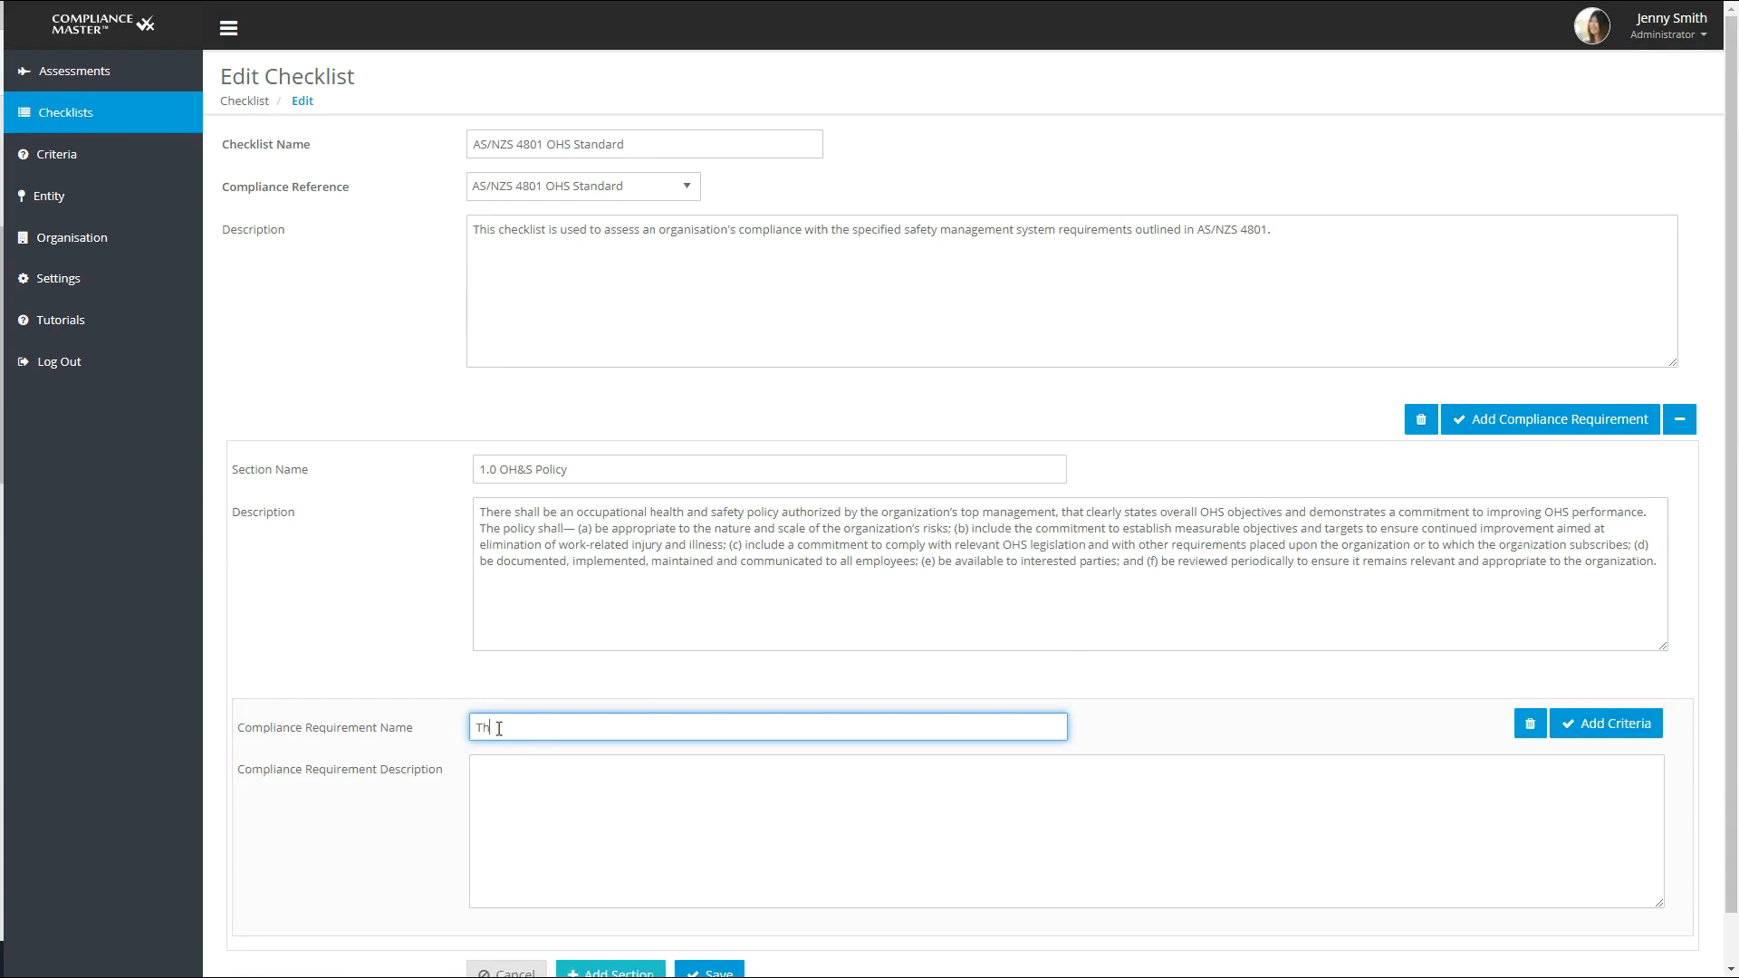
pyautogui.write('e organisation must have an authroised OH&S policy')
pyautogui.press('Home')
pyautogui.write('1.0')
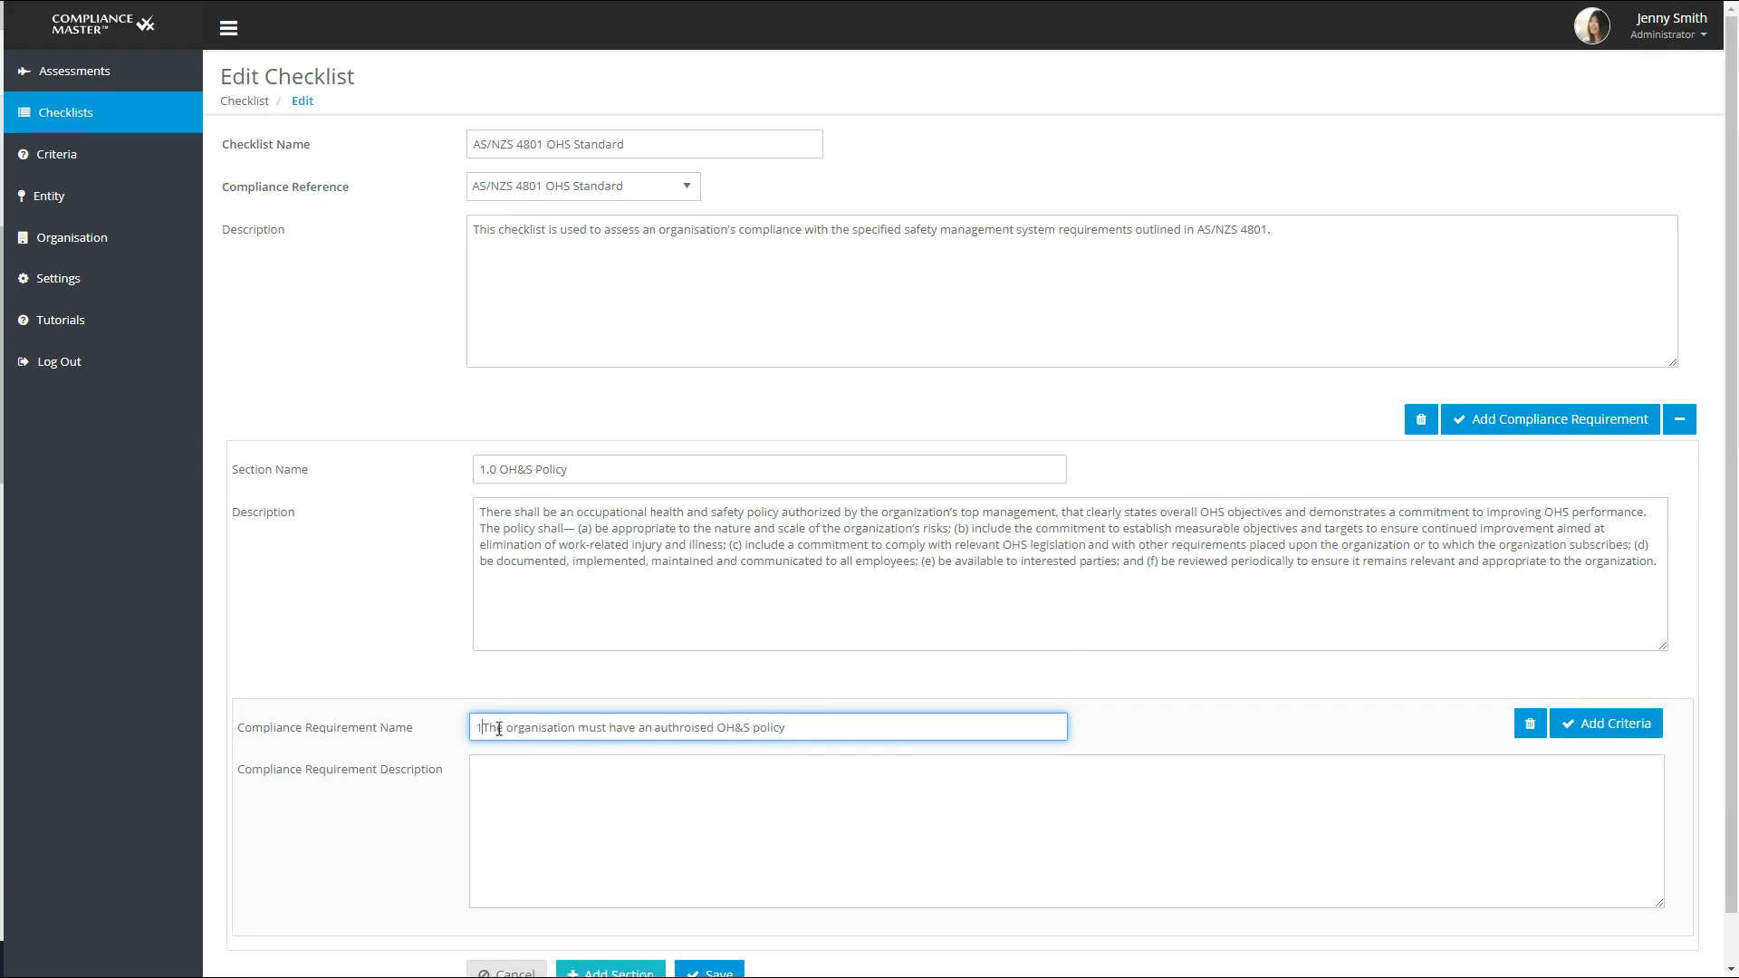
# - Paste the description of the top-management-authorised policy into the compliance requirement and save the checklist
pyautogui.click(504, 783)
pyautogui.write("There shall be an occupational health and safety policy authorised by the organisation's top management, that clearly states overall OHS objectives and demonstrates a commitment to improving OHS performance.")
pyautogui.scroll(-1, 1037, 819)
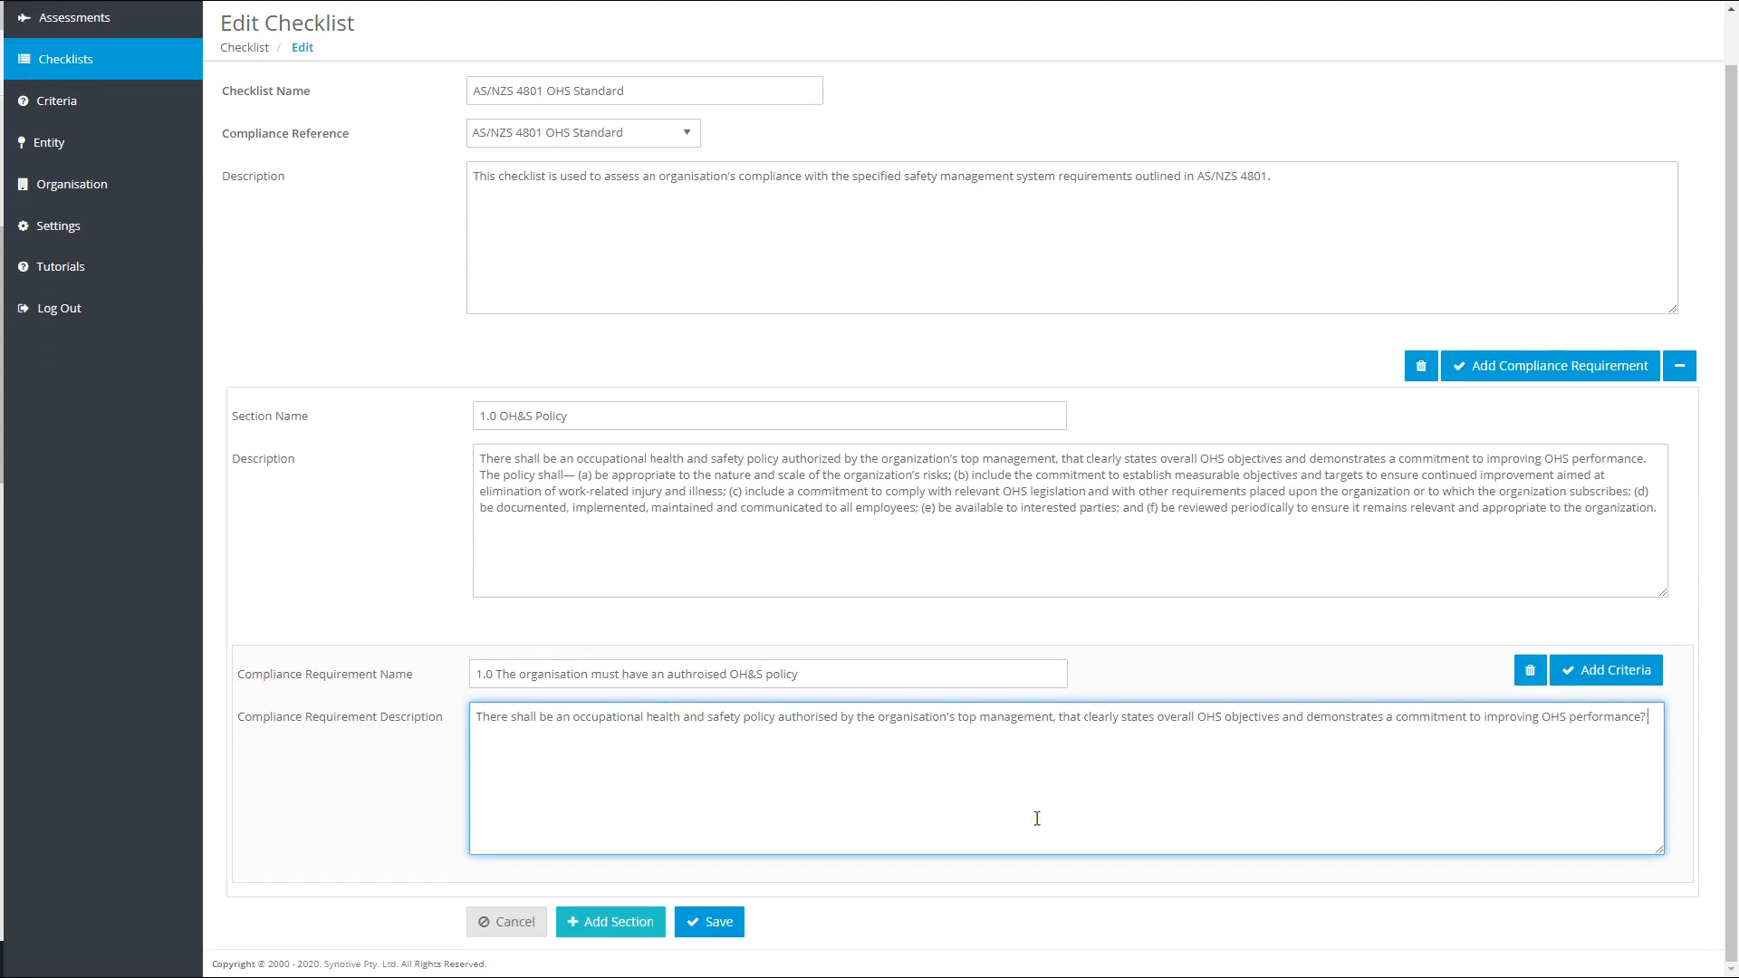
pyautogui.click(705, 923)
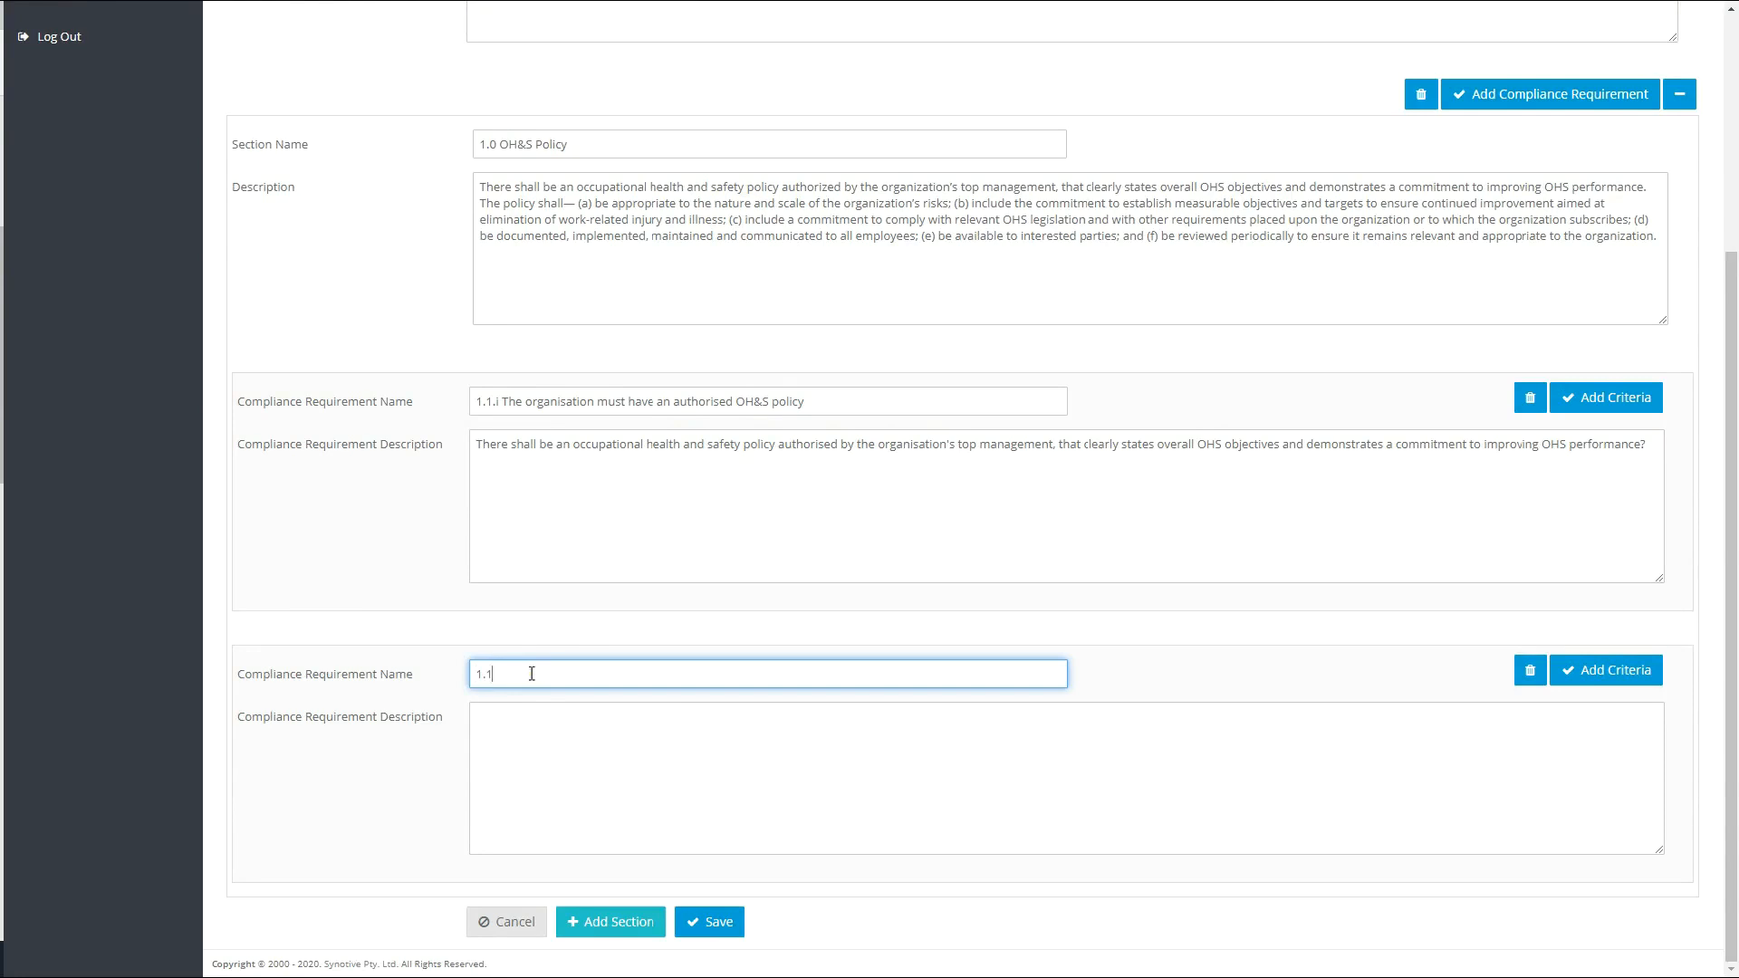
# - Name the second requirement "1.1.a The policy shall be appropriate to the nature and scale of organisation" and paste in its OHS risks description
pyautogui.write('.a The policy shall')
pyautogui.write('be appro')
pyautogui.write('priate to the nature and scale of organisation')
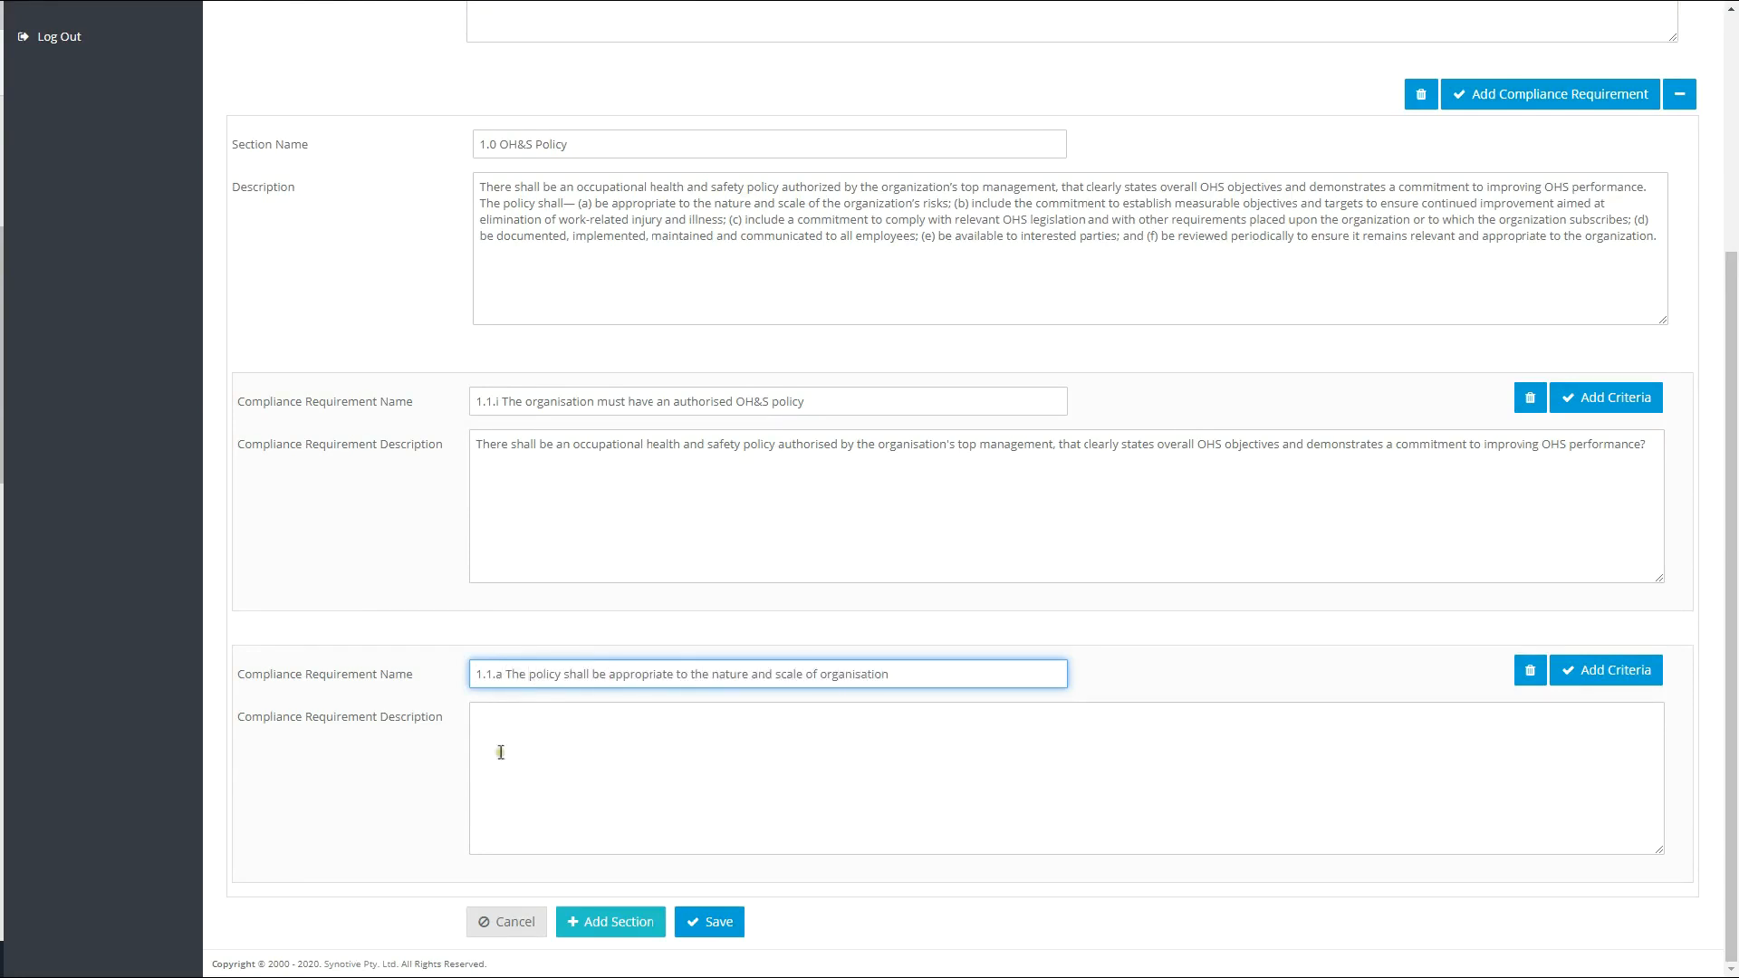
pyautogui.click(671, 729)
pyautogui.write("The policy shall be appropriate to the nature and scale of the organisation's OHS risks")
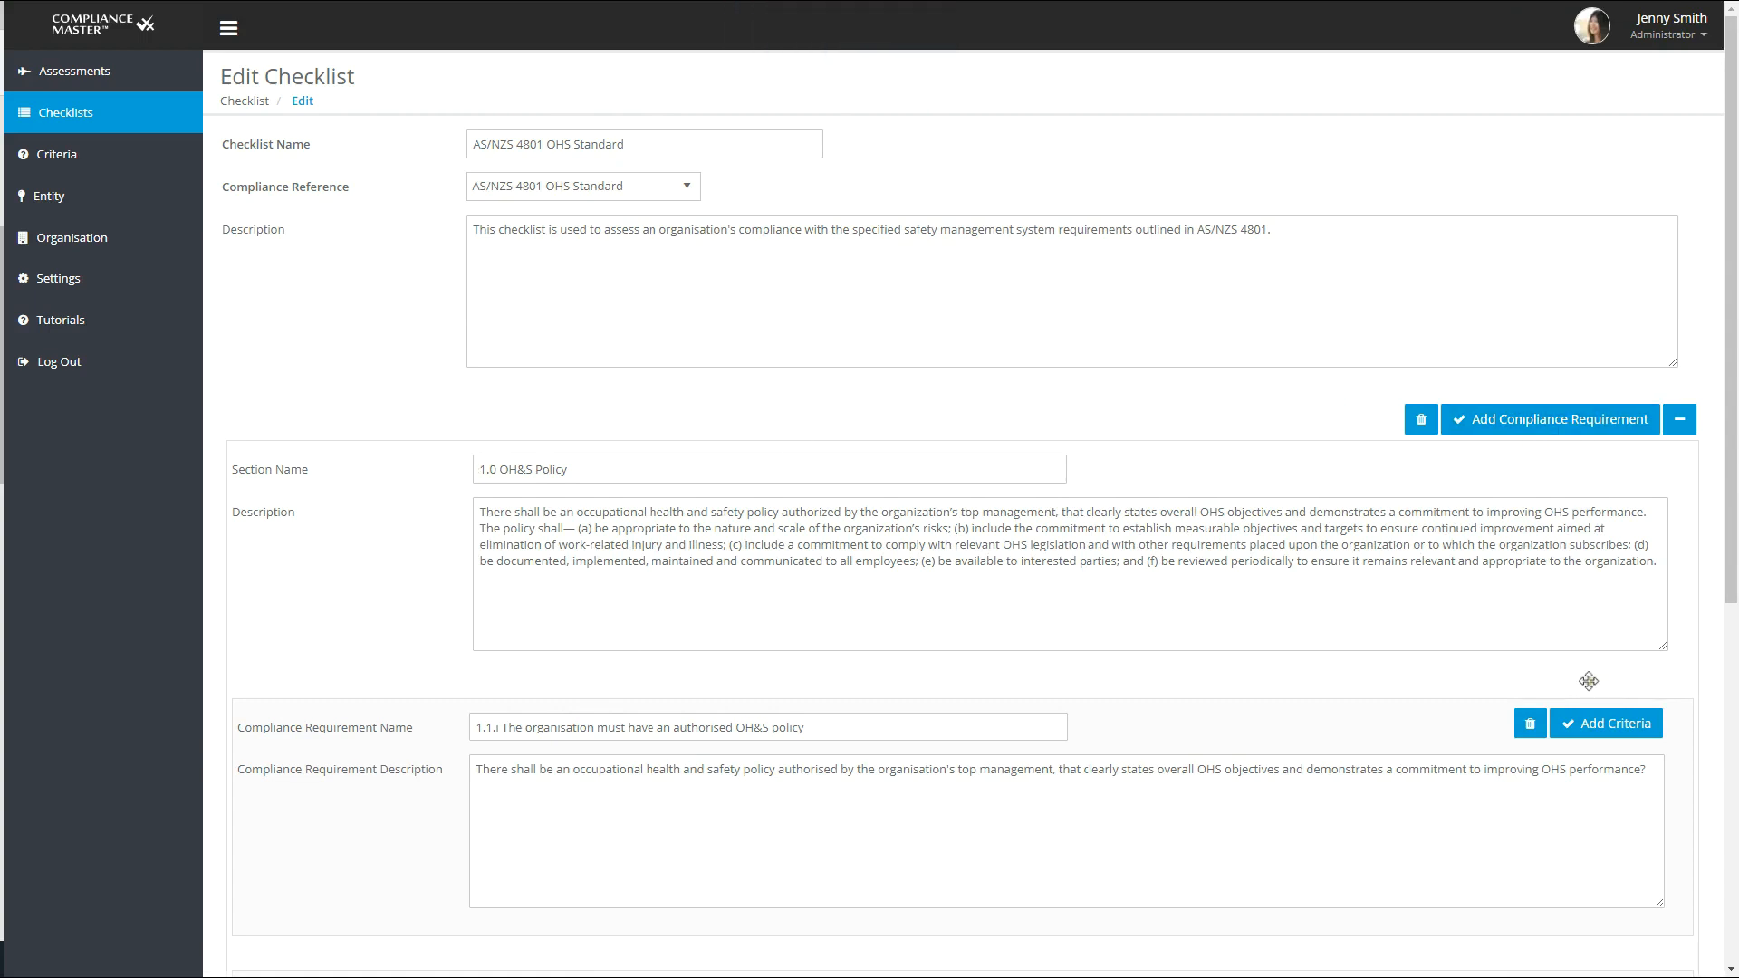
# - Examine the criteria available for requirement 1.1.i without selecting any
pyautogui.scroll(-2, 1581, 725)
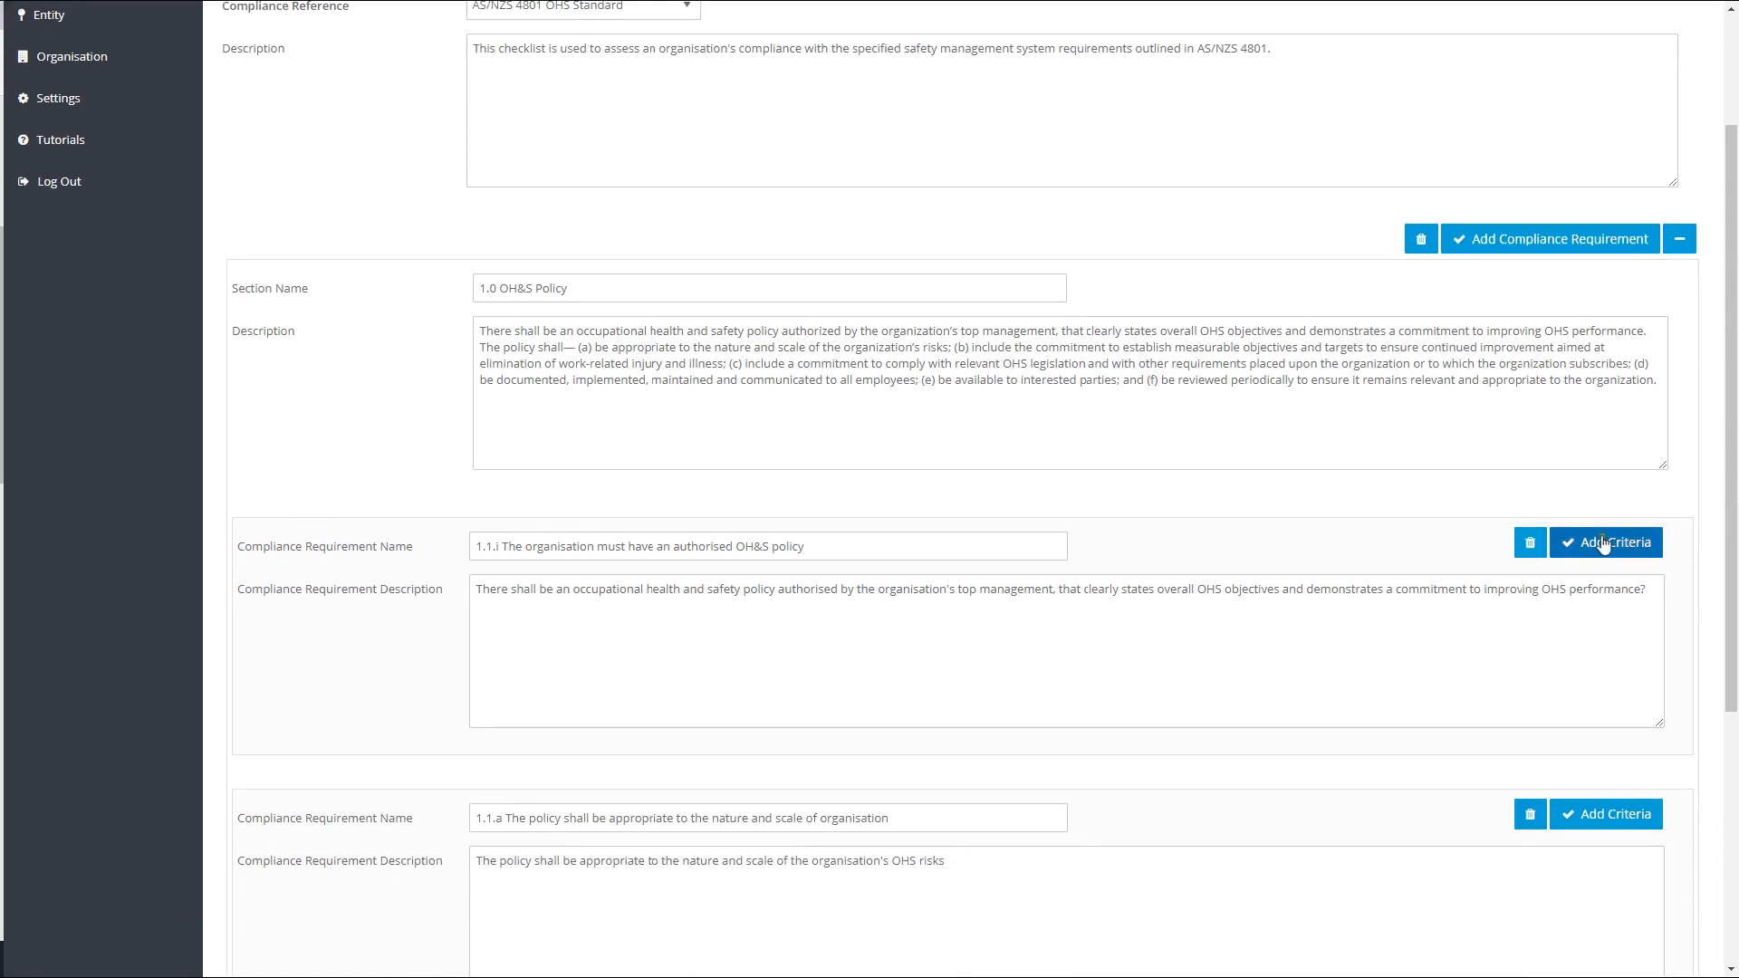
pyautogui.click(1603, 544)
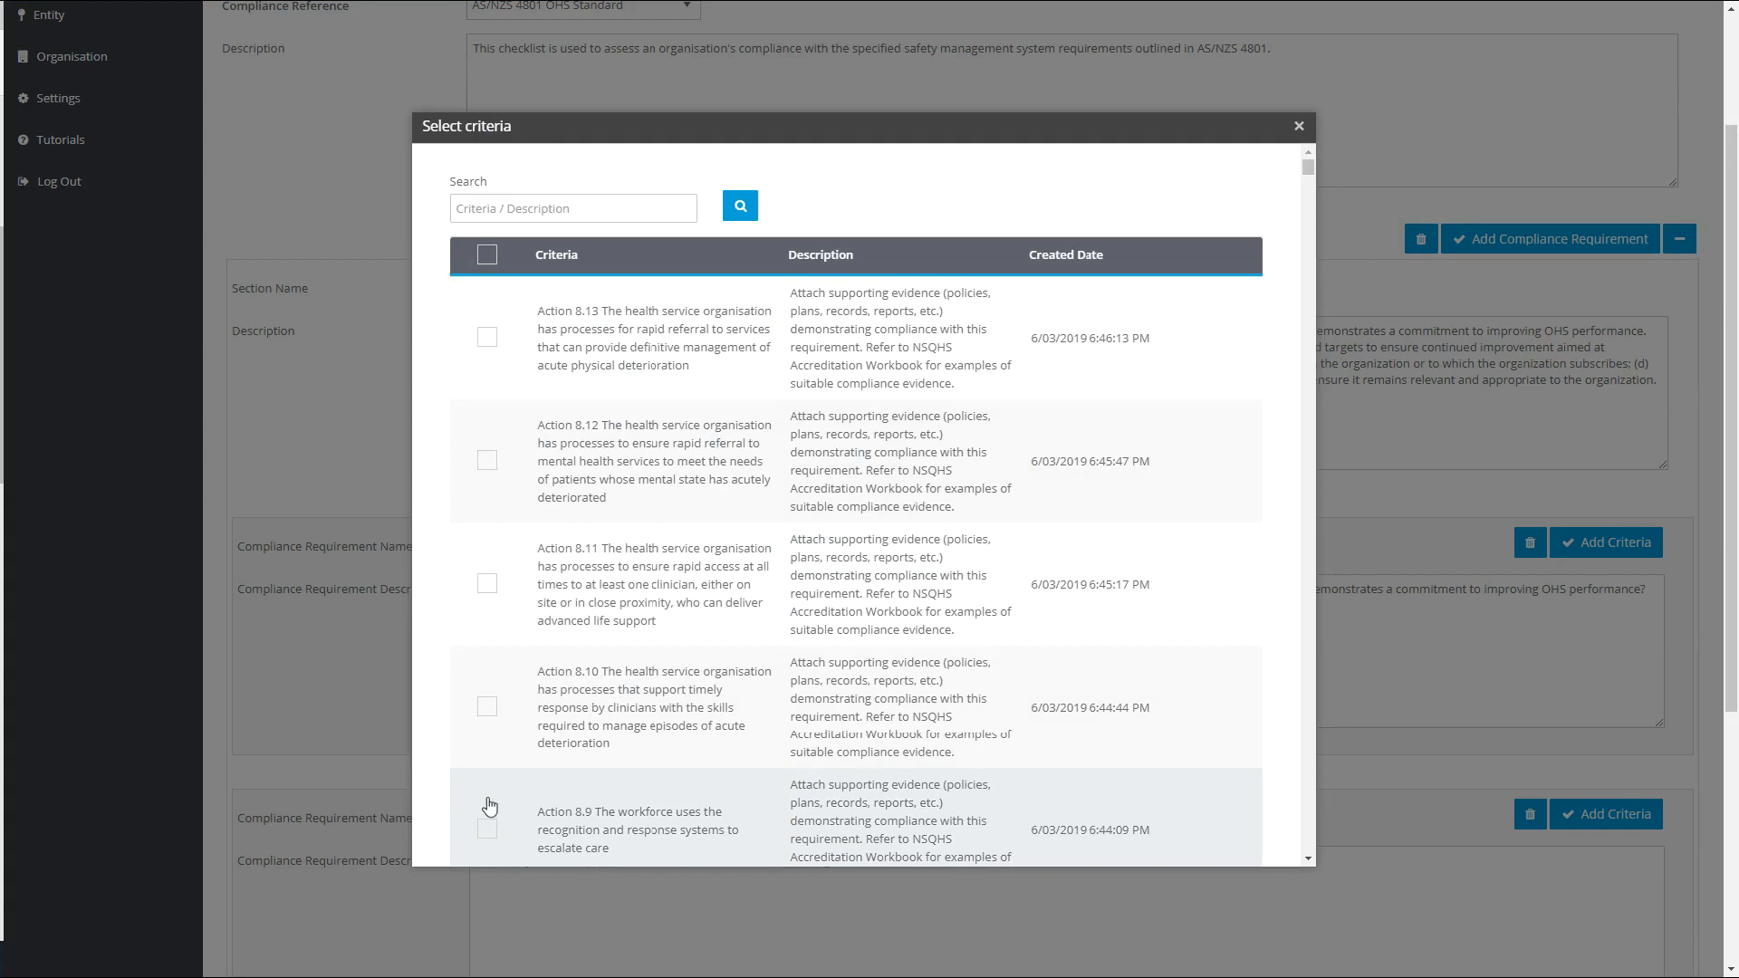
pyautogui.scroll(2, 489, 807)
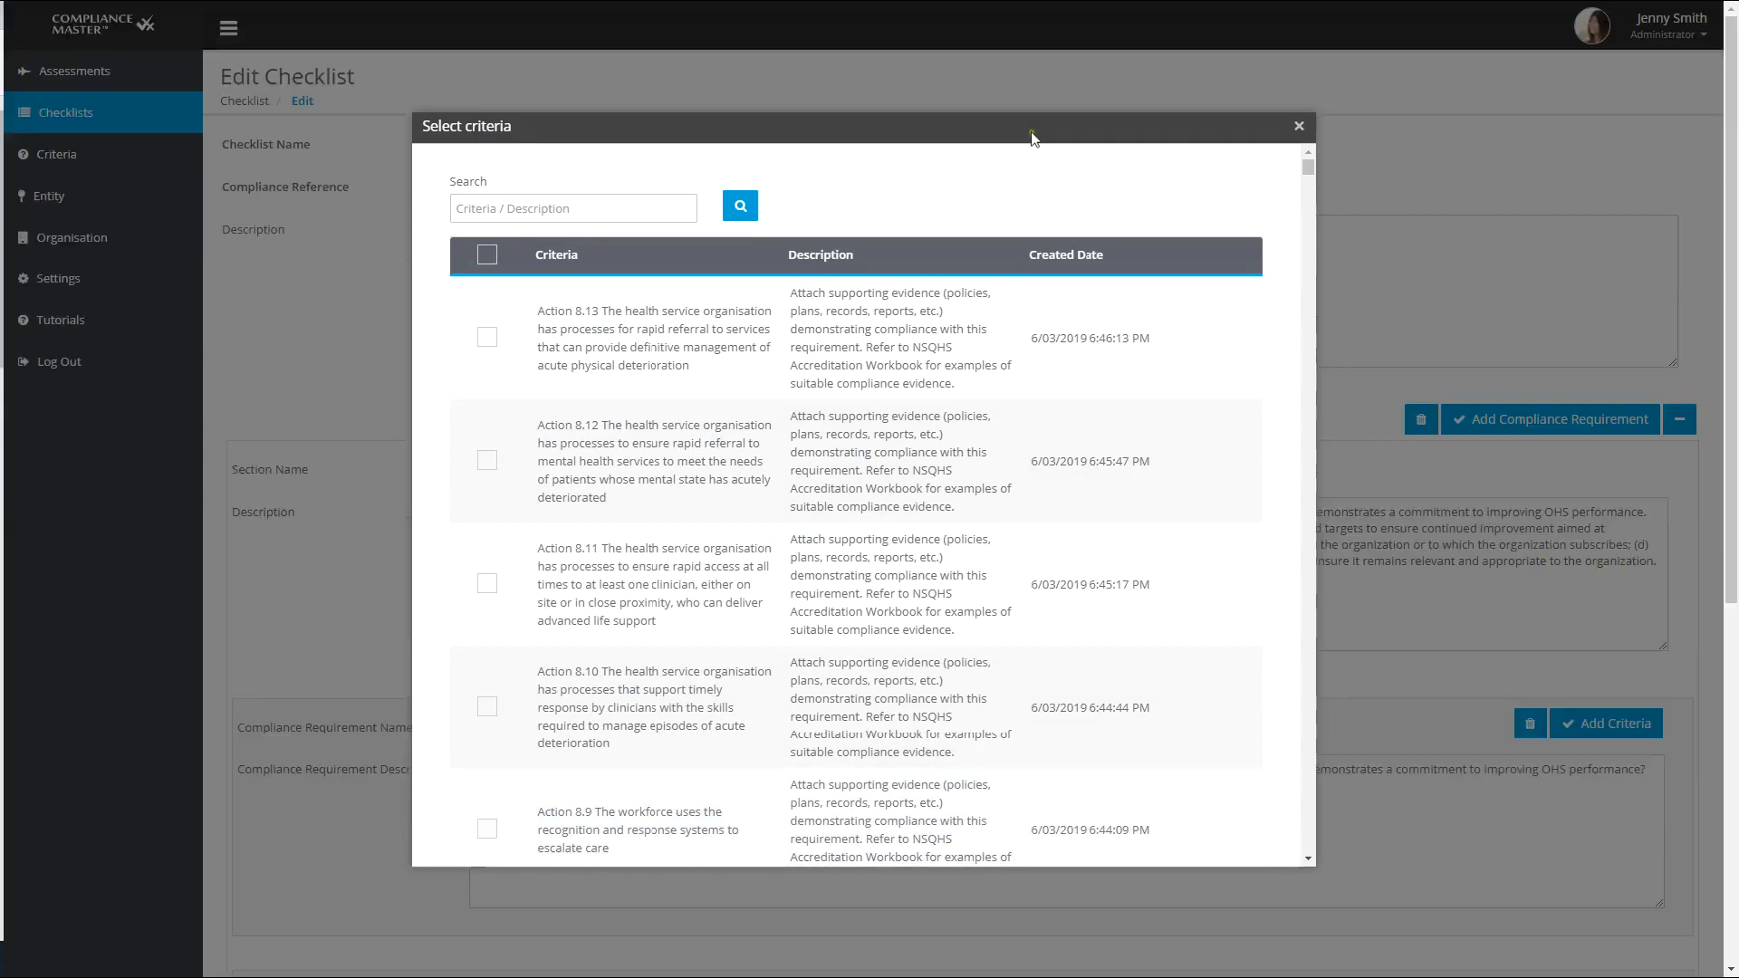
pyautogui.click(1300, 126)
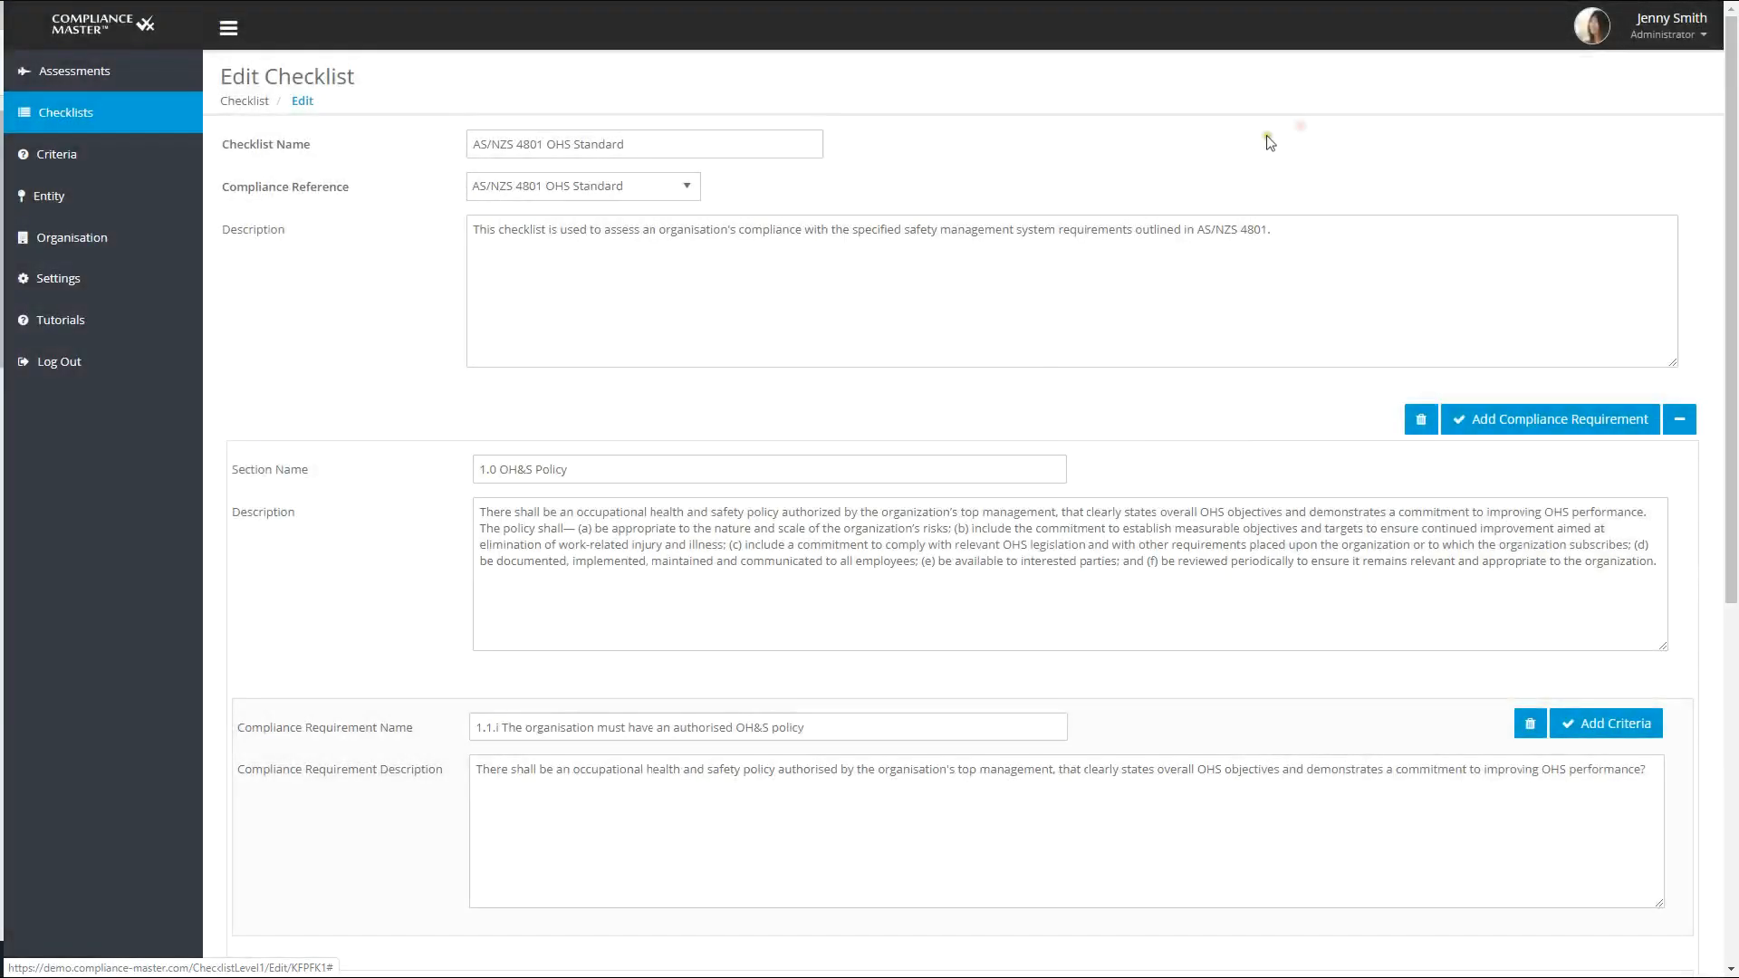
# - Start a new criterion with the text "1.1.i Is there an authorised OH&S policy?"
pyautogui.click(64, 166)
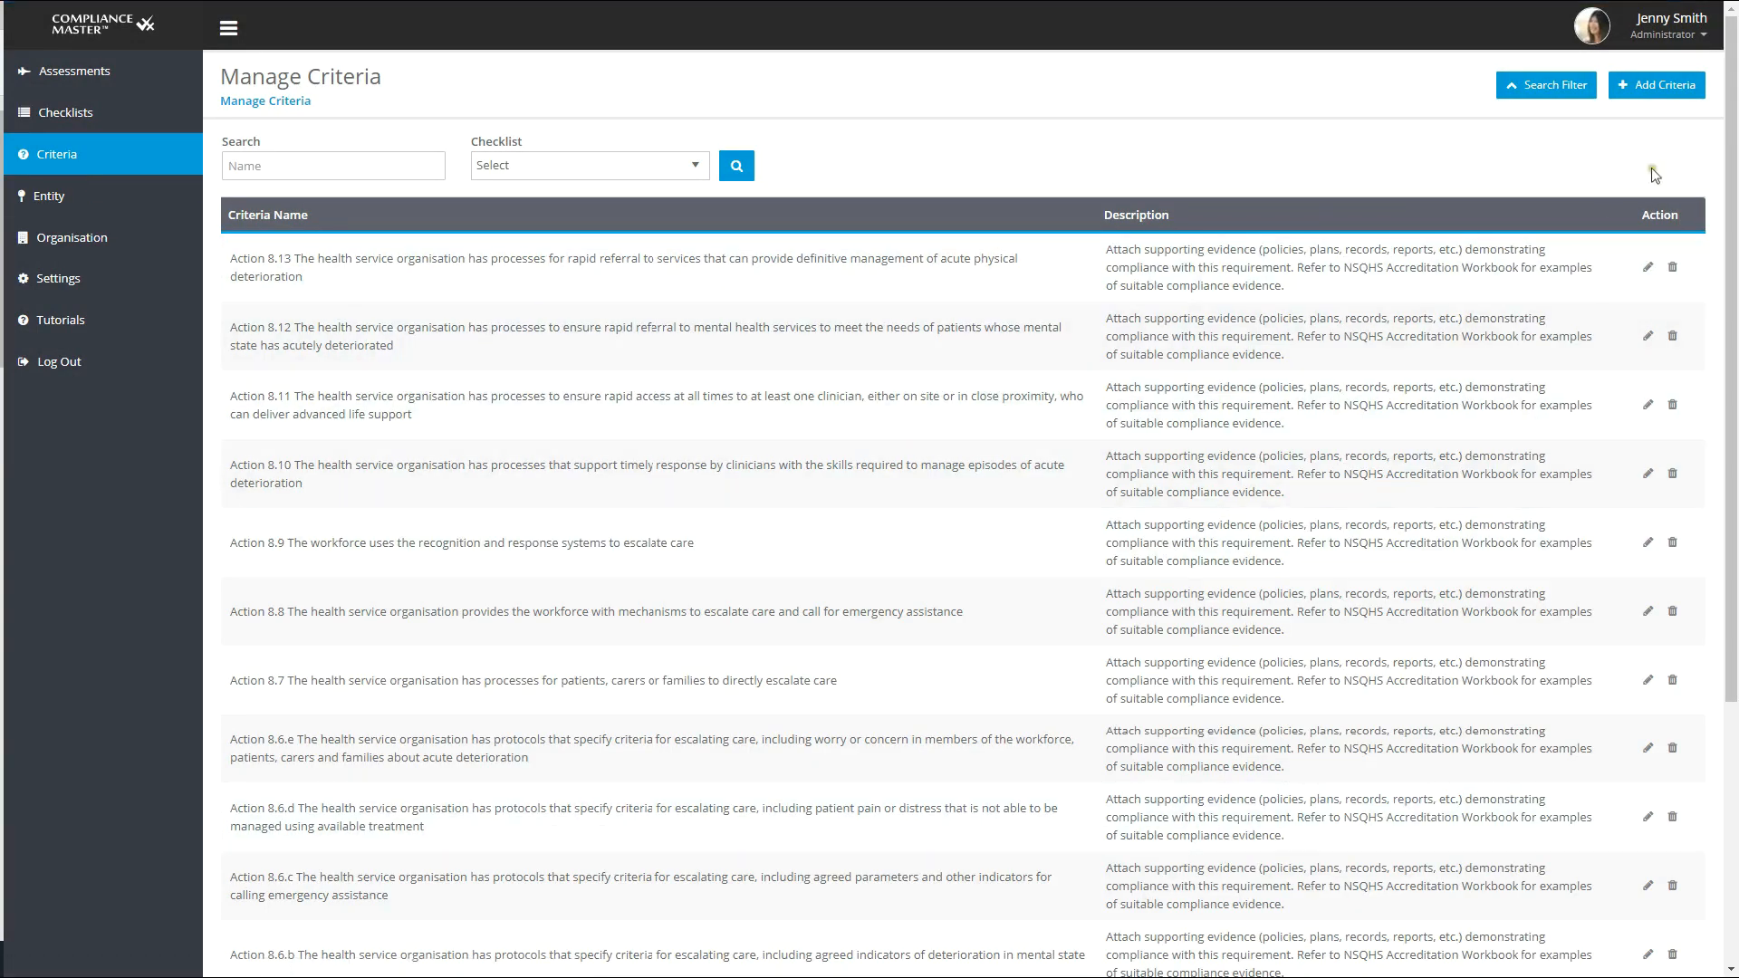
pyautogui.click(1676, 87)
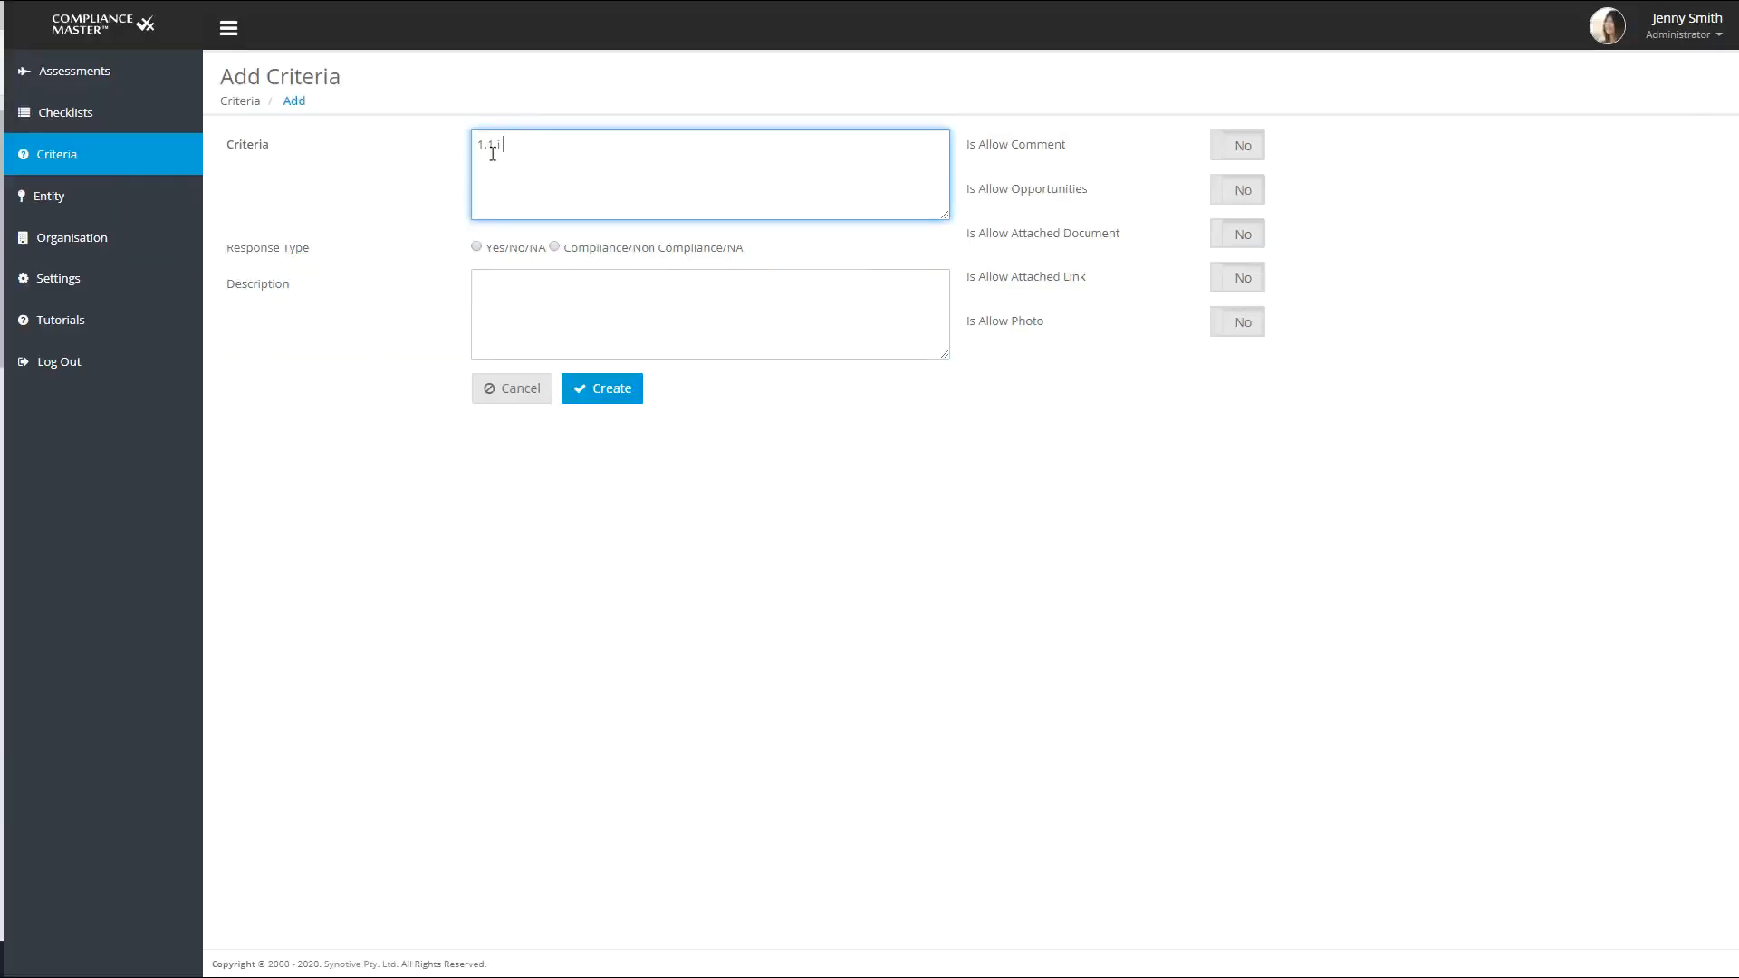
pyautogui.write('Is there an authorised OH&S policy?')
# - Set the criterion's response type to Yes/No/NA and enable the Yes, No and N/A answers
pyautogui.click(476, 248)
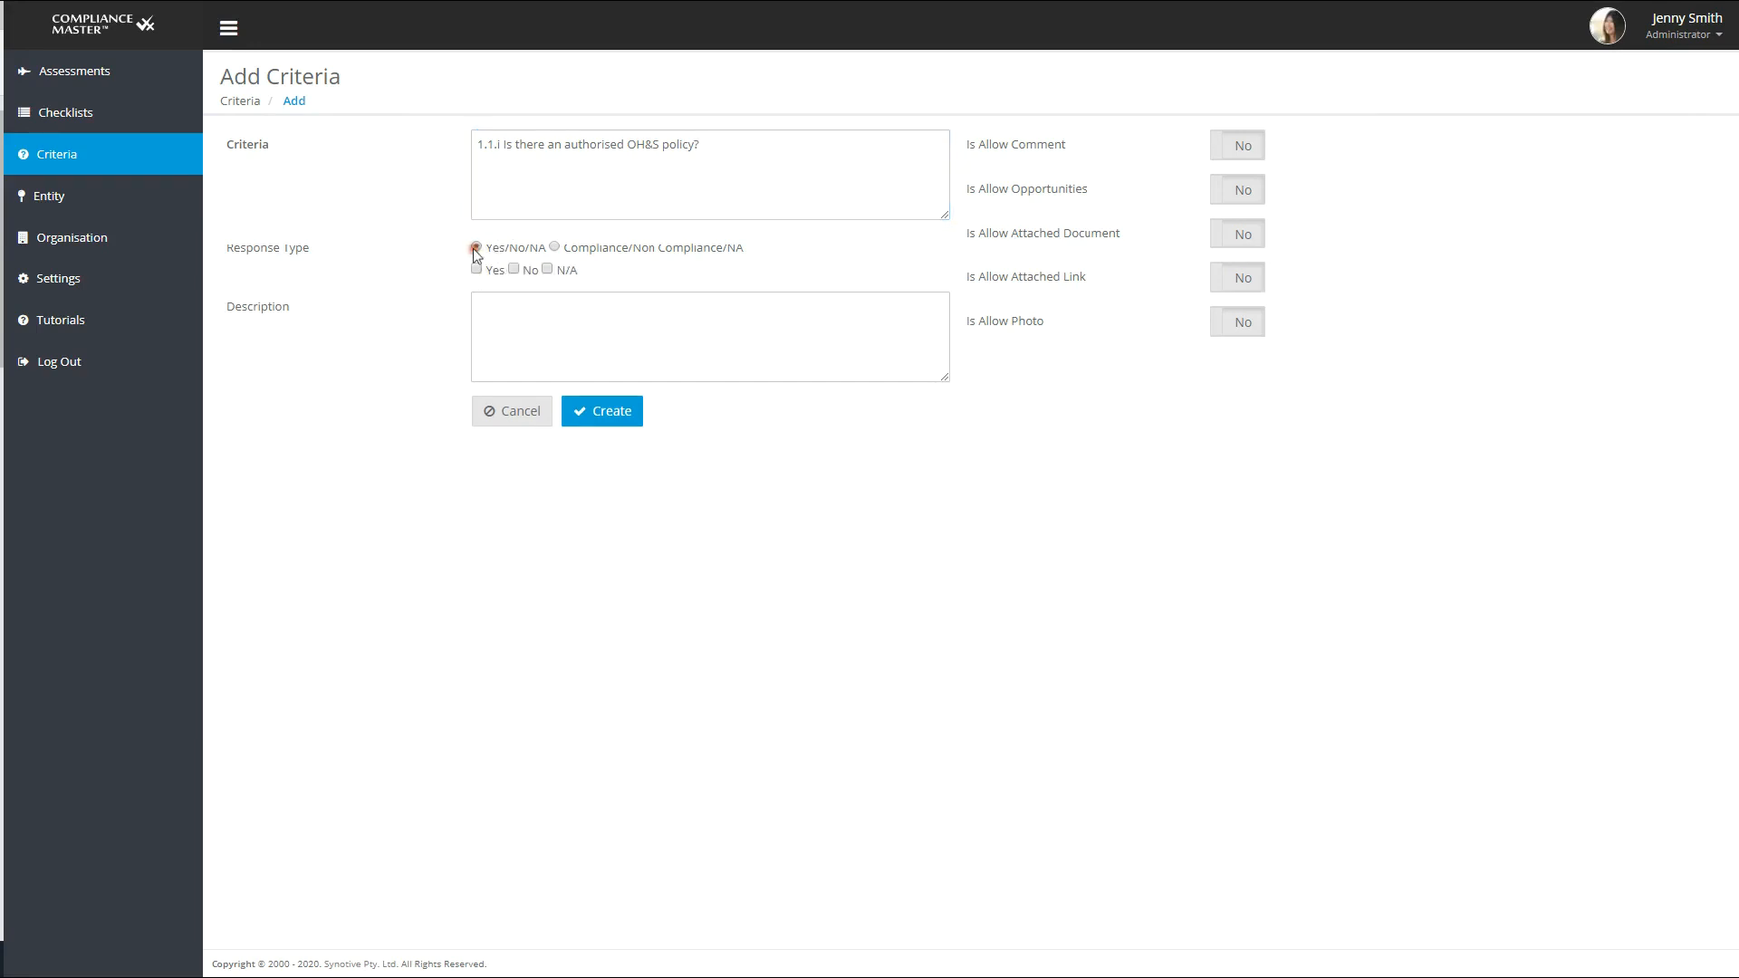
pyautogui.click(476, 268)
pyautogui.click(513, 268)
pyautogui.click(546, 268)
# - Describe the criterion as "Confirm organisation has an OH&S policy. Attach a copy as evidence."
pyautogui.click(488, 309)
pyautogui.write('Confirm organisat')
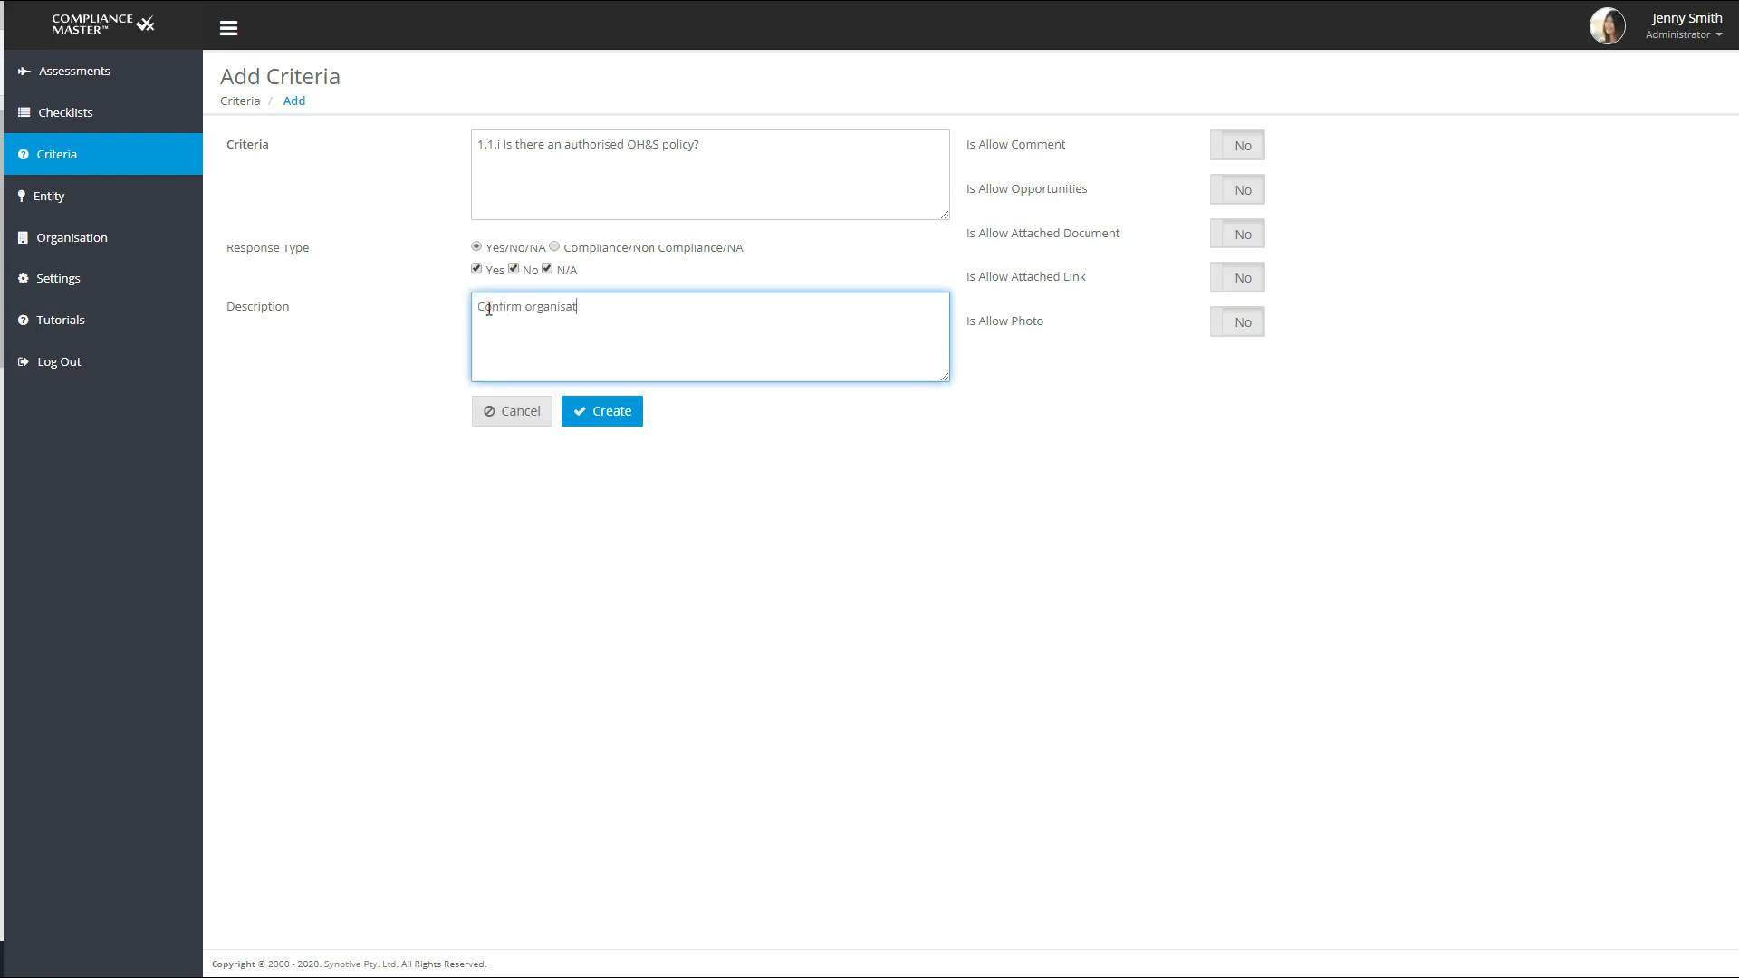
pyautogui.write('ion has an OH&S policy.  Attach a copy as evidence.')
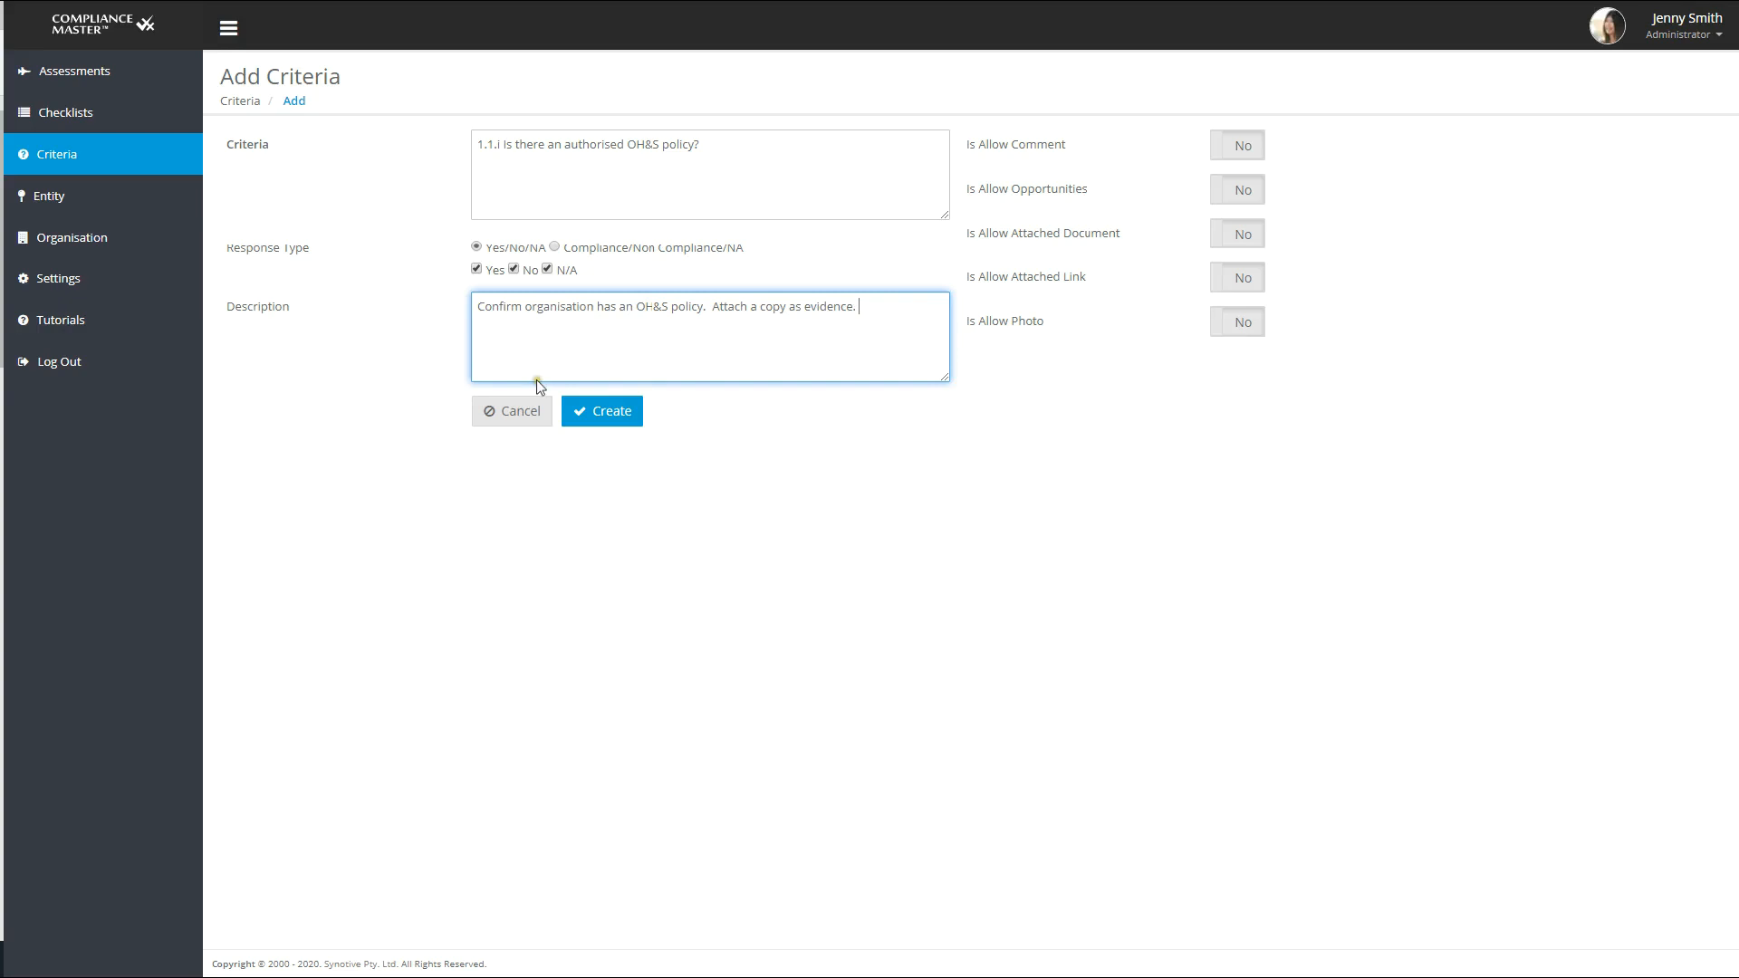
# - Allow comments, opportunities, attached documents and attached links for the criterion, and create it
pyautogui.click(1246, 150)
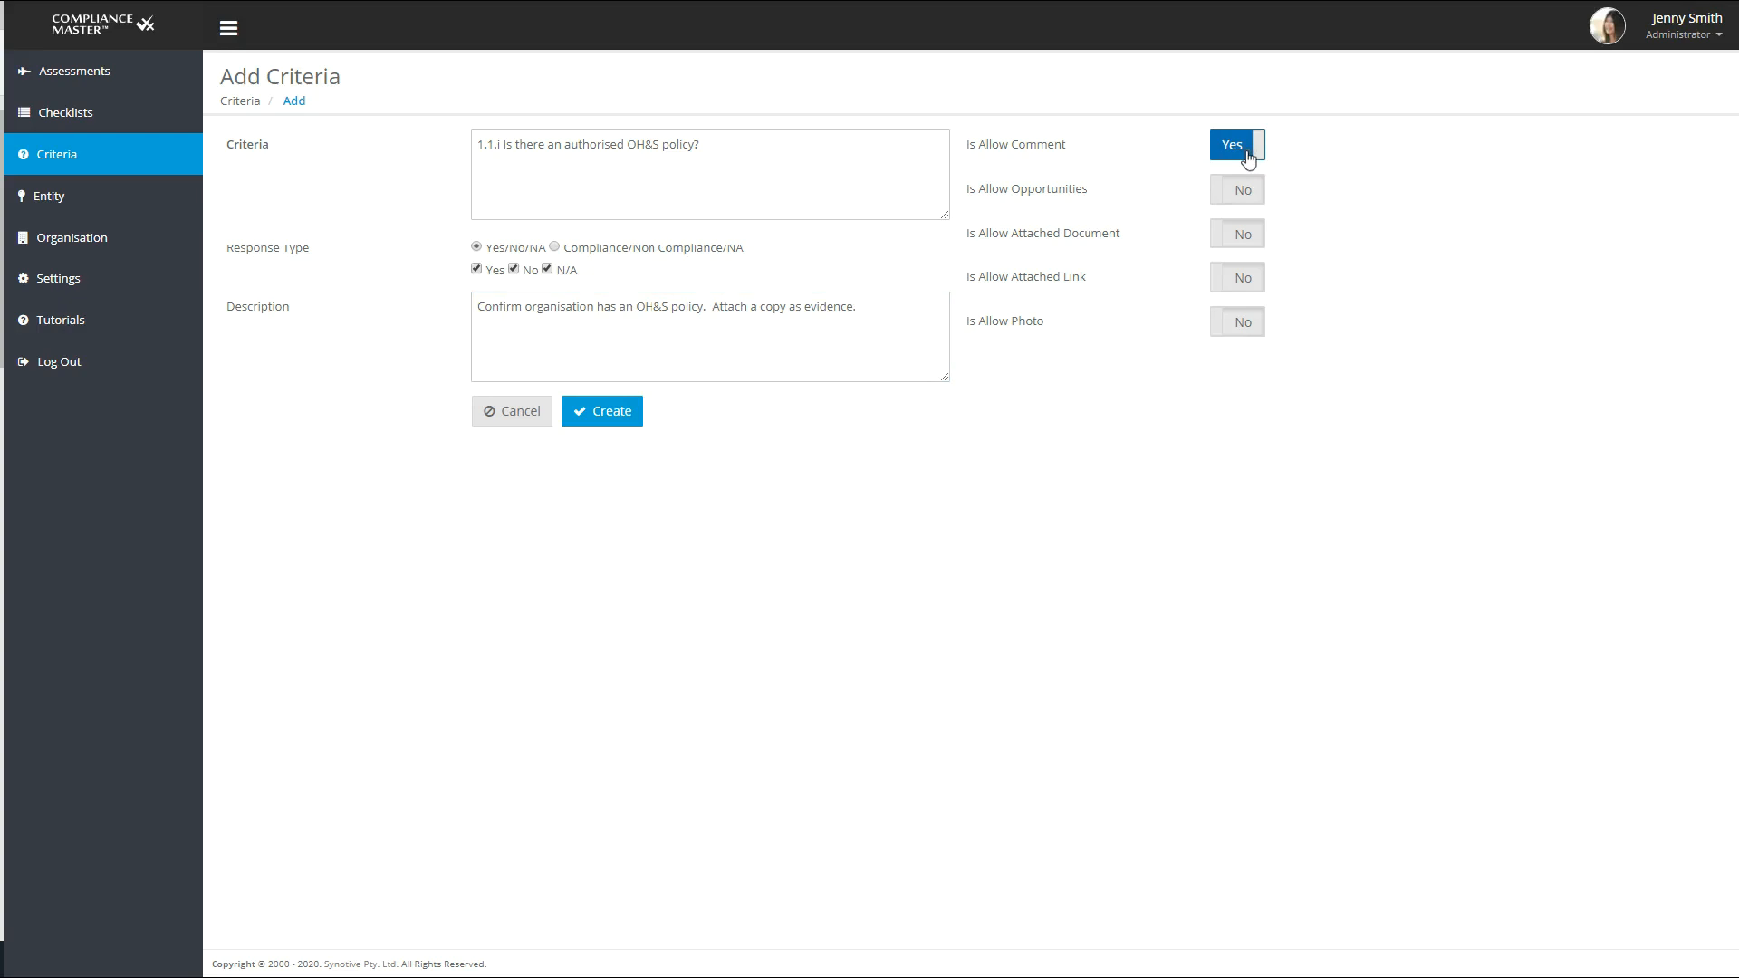
pyautogui.click(1247, 190)
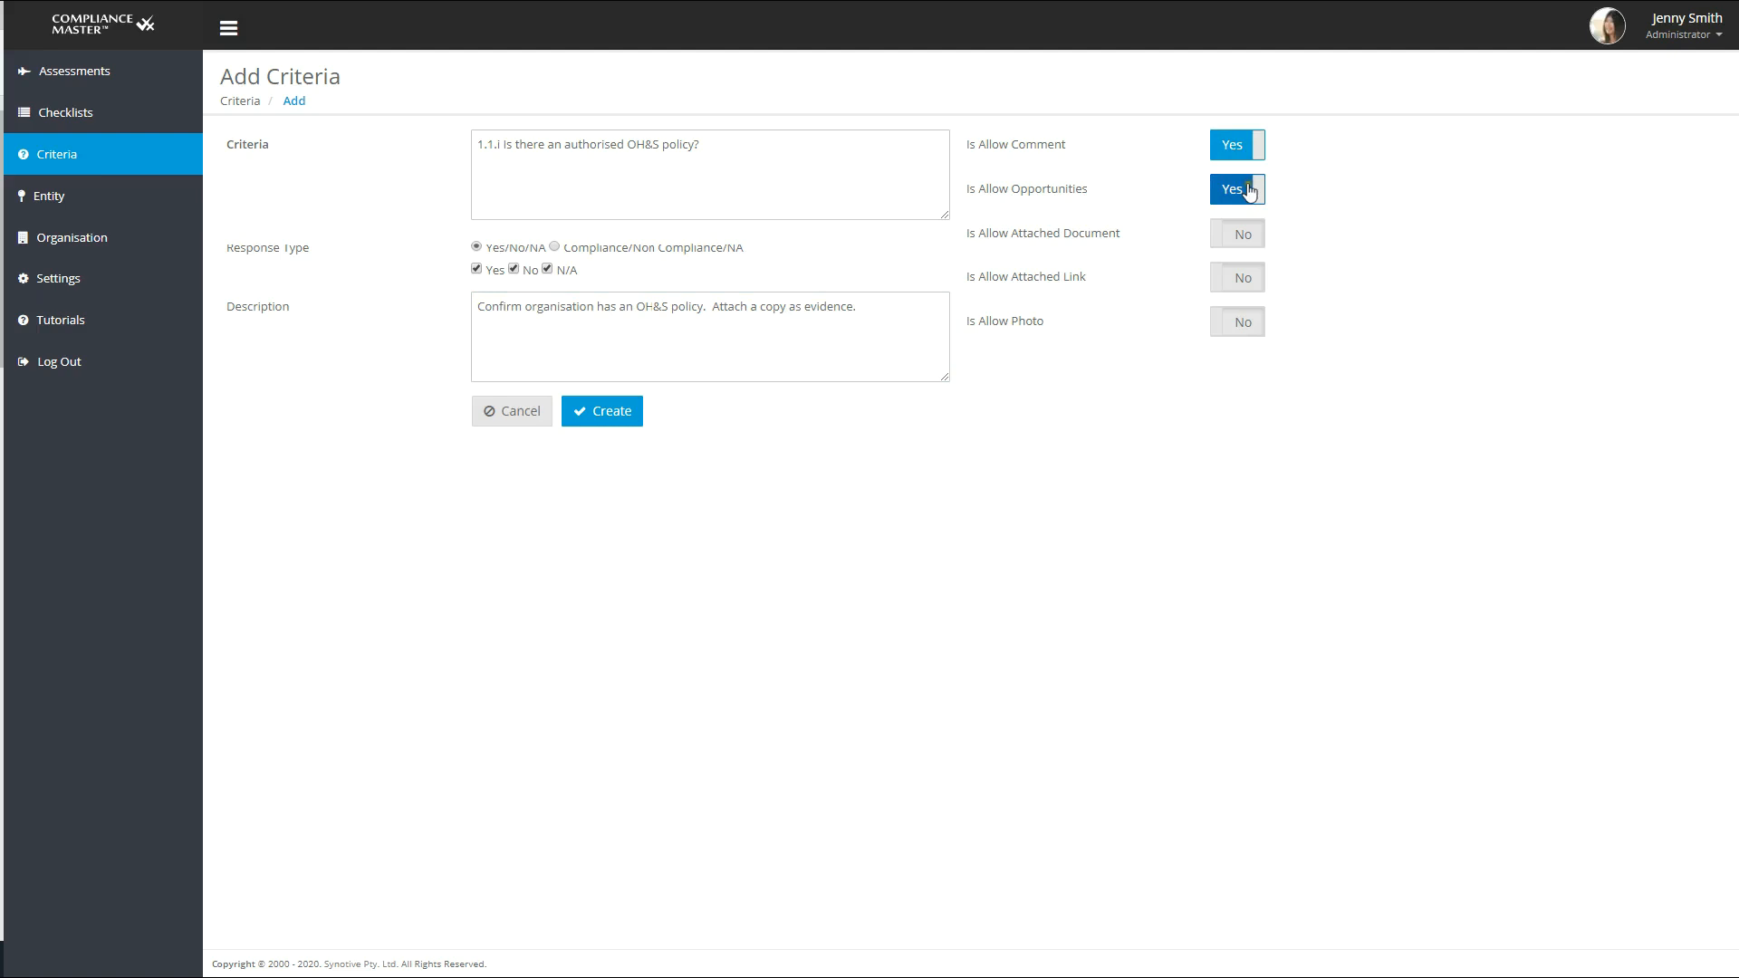
pyautogui.click(1250, 243)
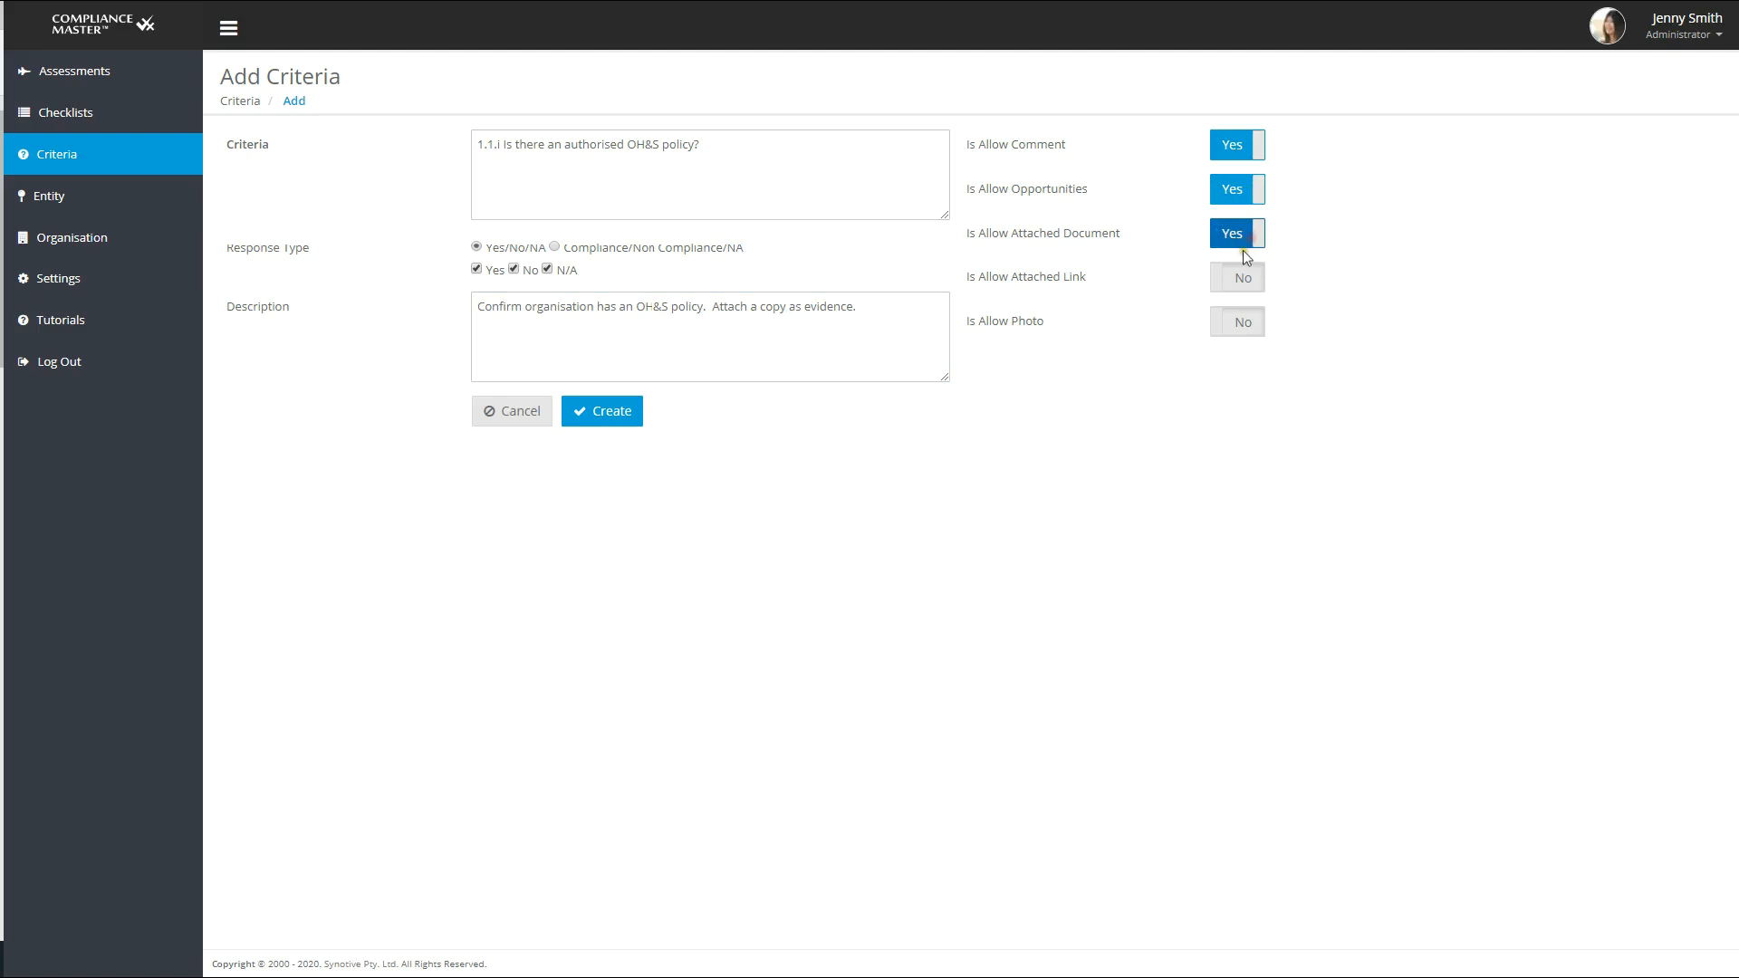
pyautogui.click(1245, 284)
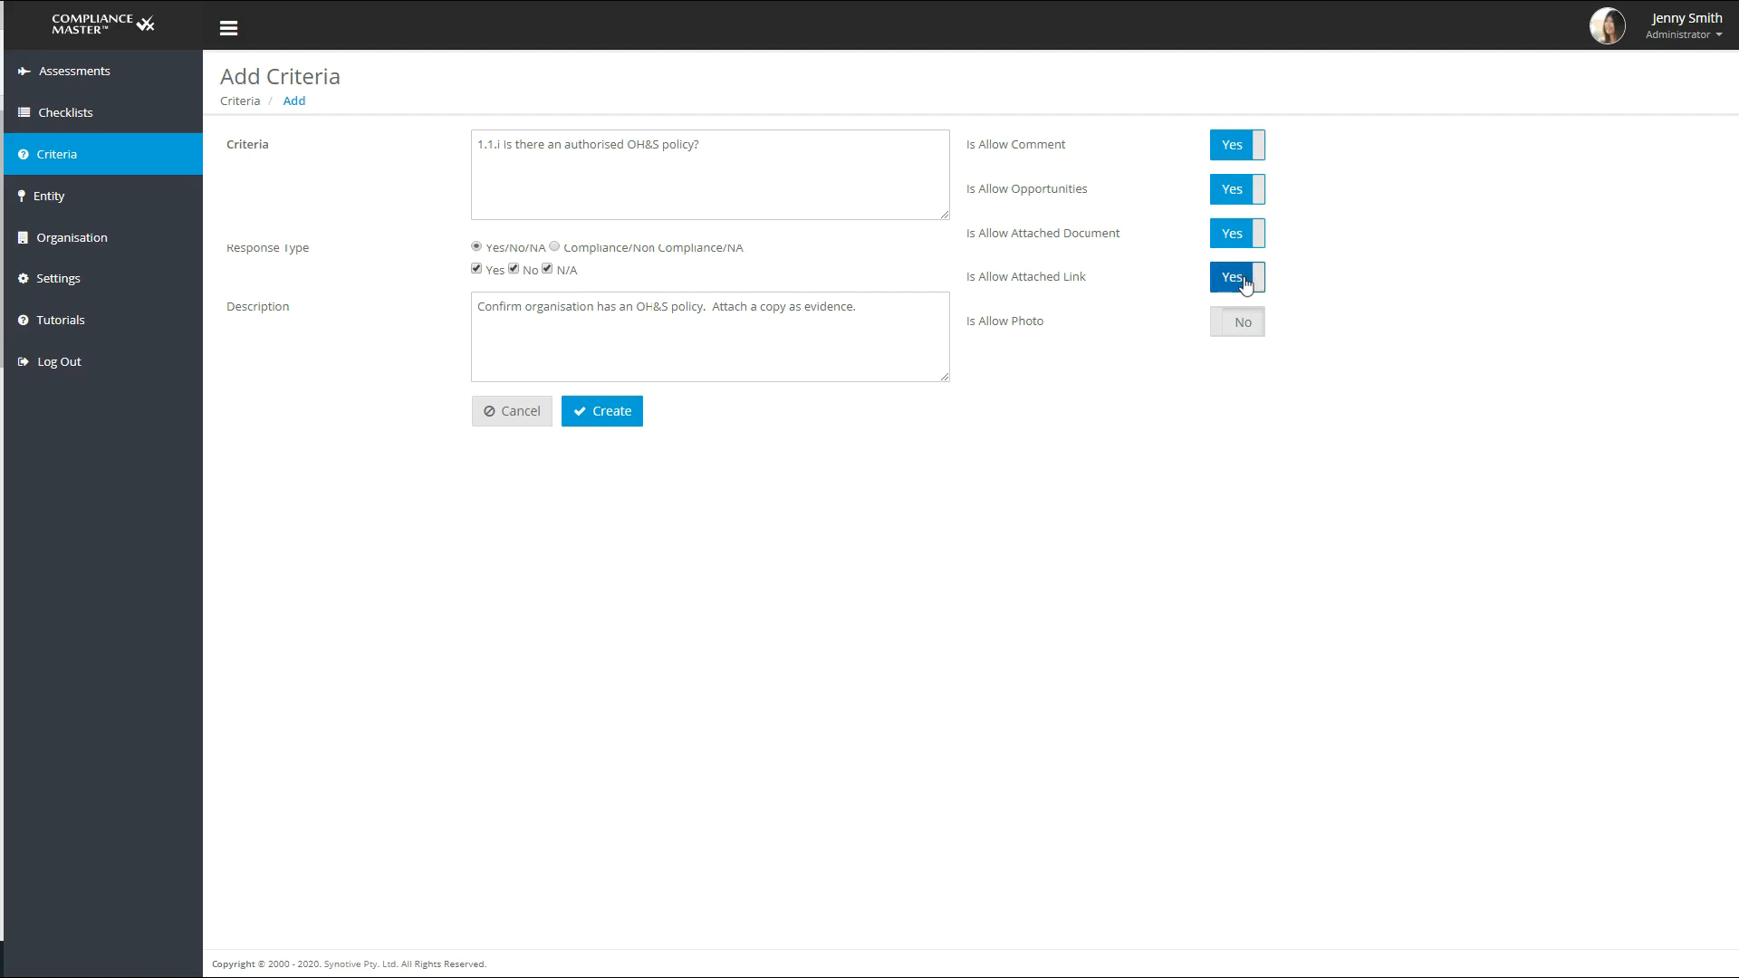
pyautogui.click(602, 411)
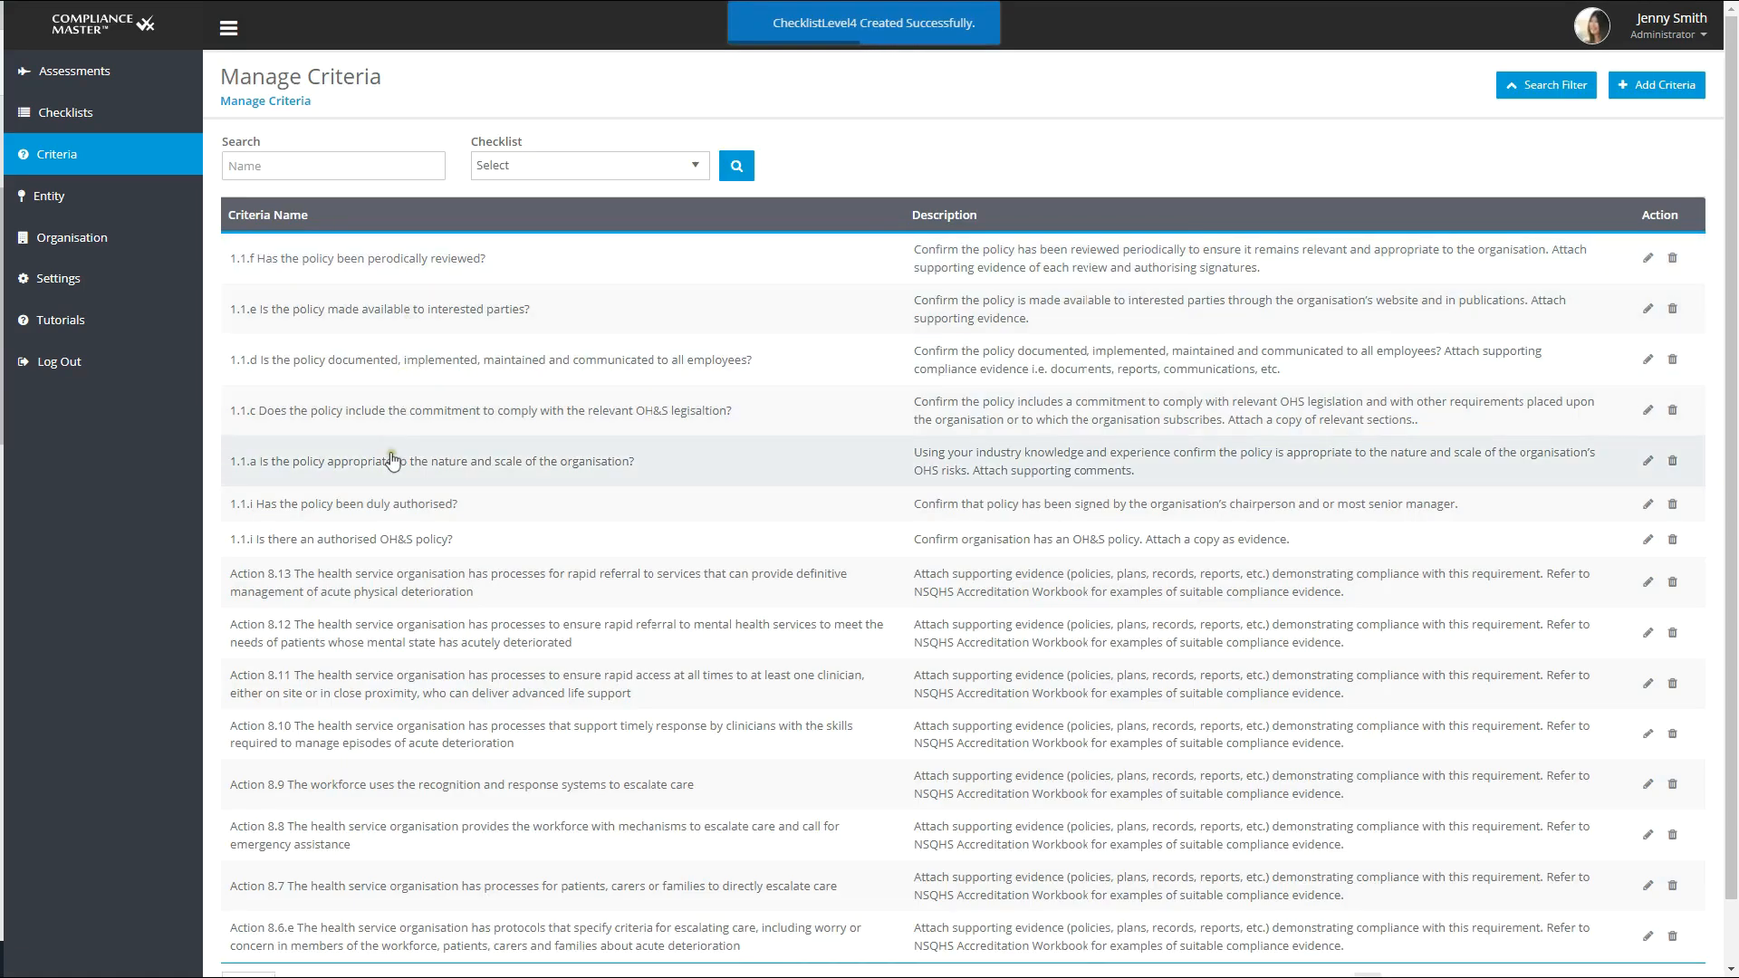
# - Open the AS/NZS 4801 OHS Standard checklist for editing and add the criterion "1.1.a Is the policy appropriate to the nature and scale of the organisation?" to requirement 1.1.i
pyautogui.click(80, 117)
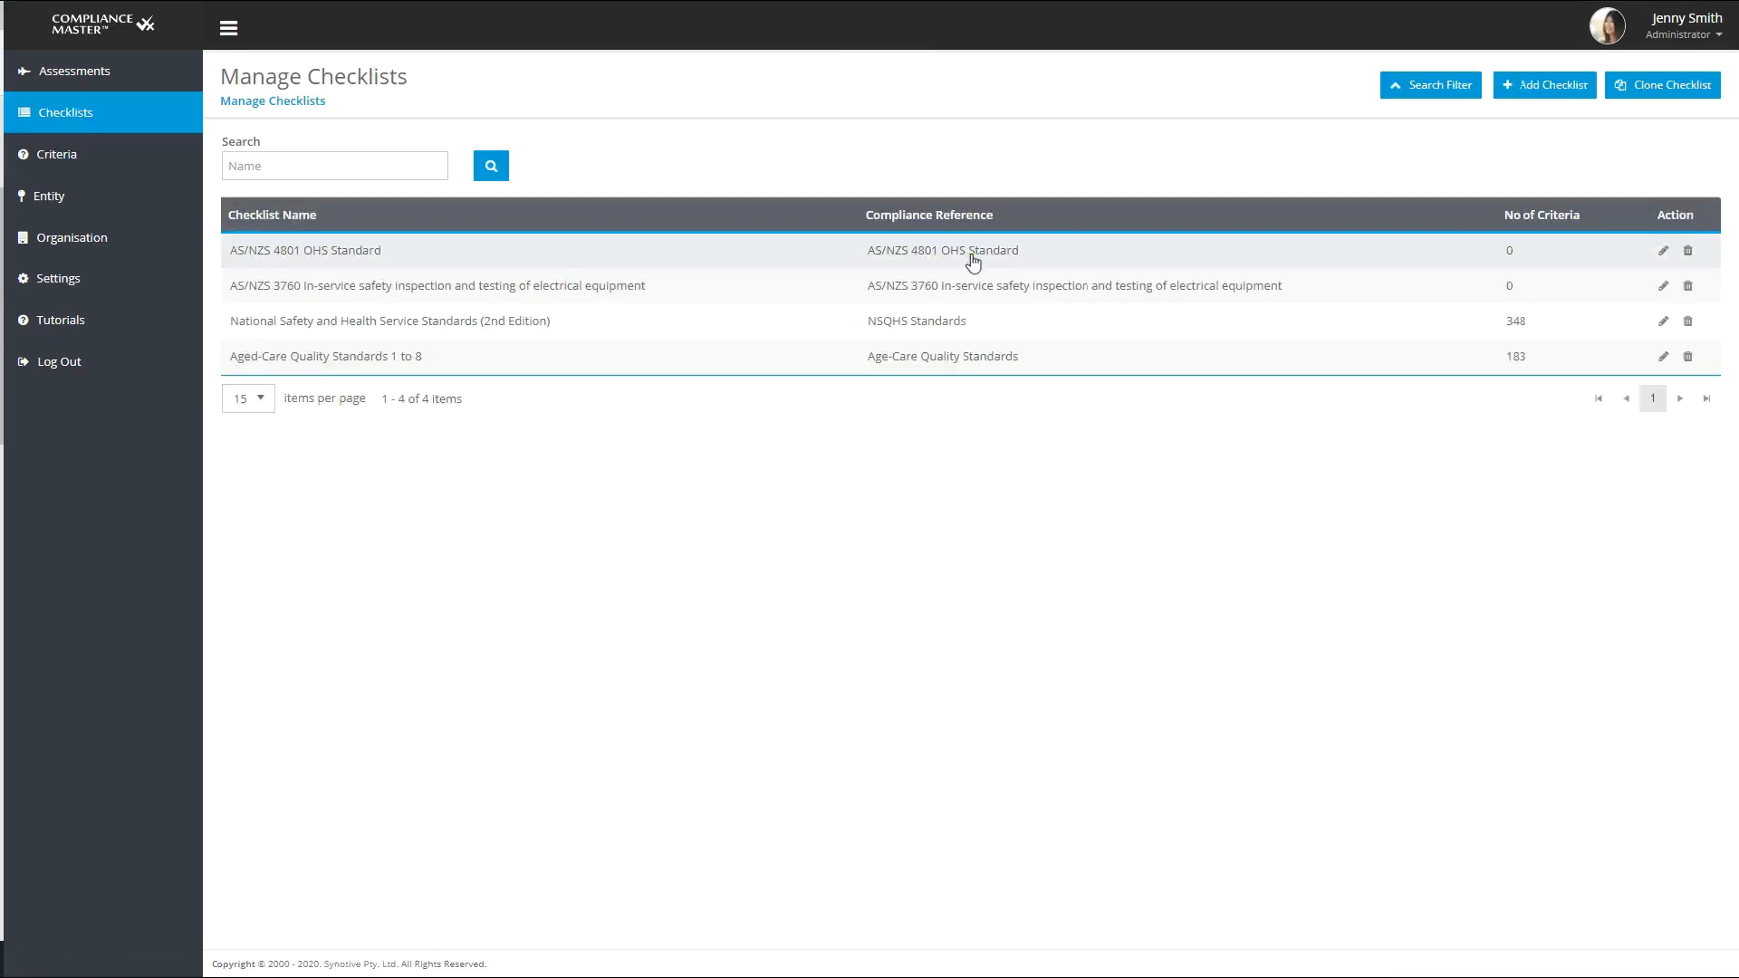
pyautogui.click(1663, 251)
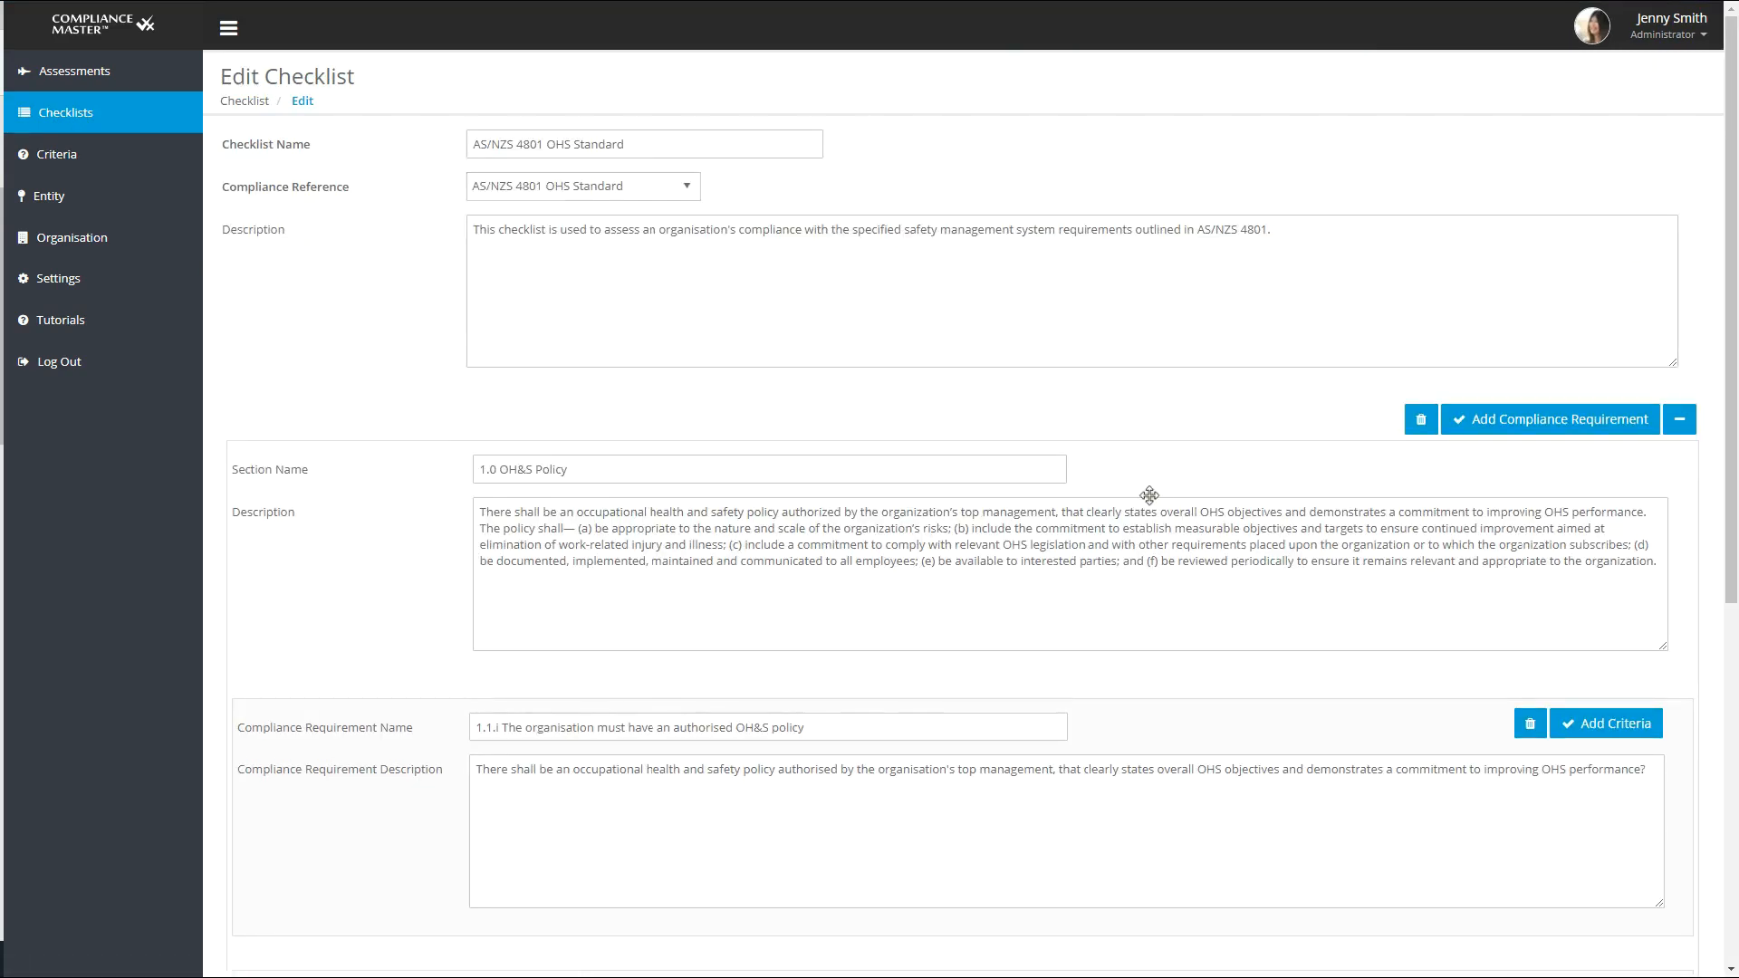
pyautogui.scroll(-1, 1148, 495)
pyautogui.click(1603, 634)
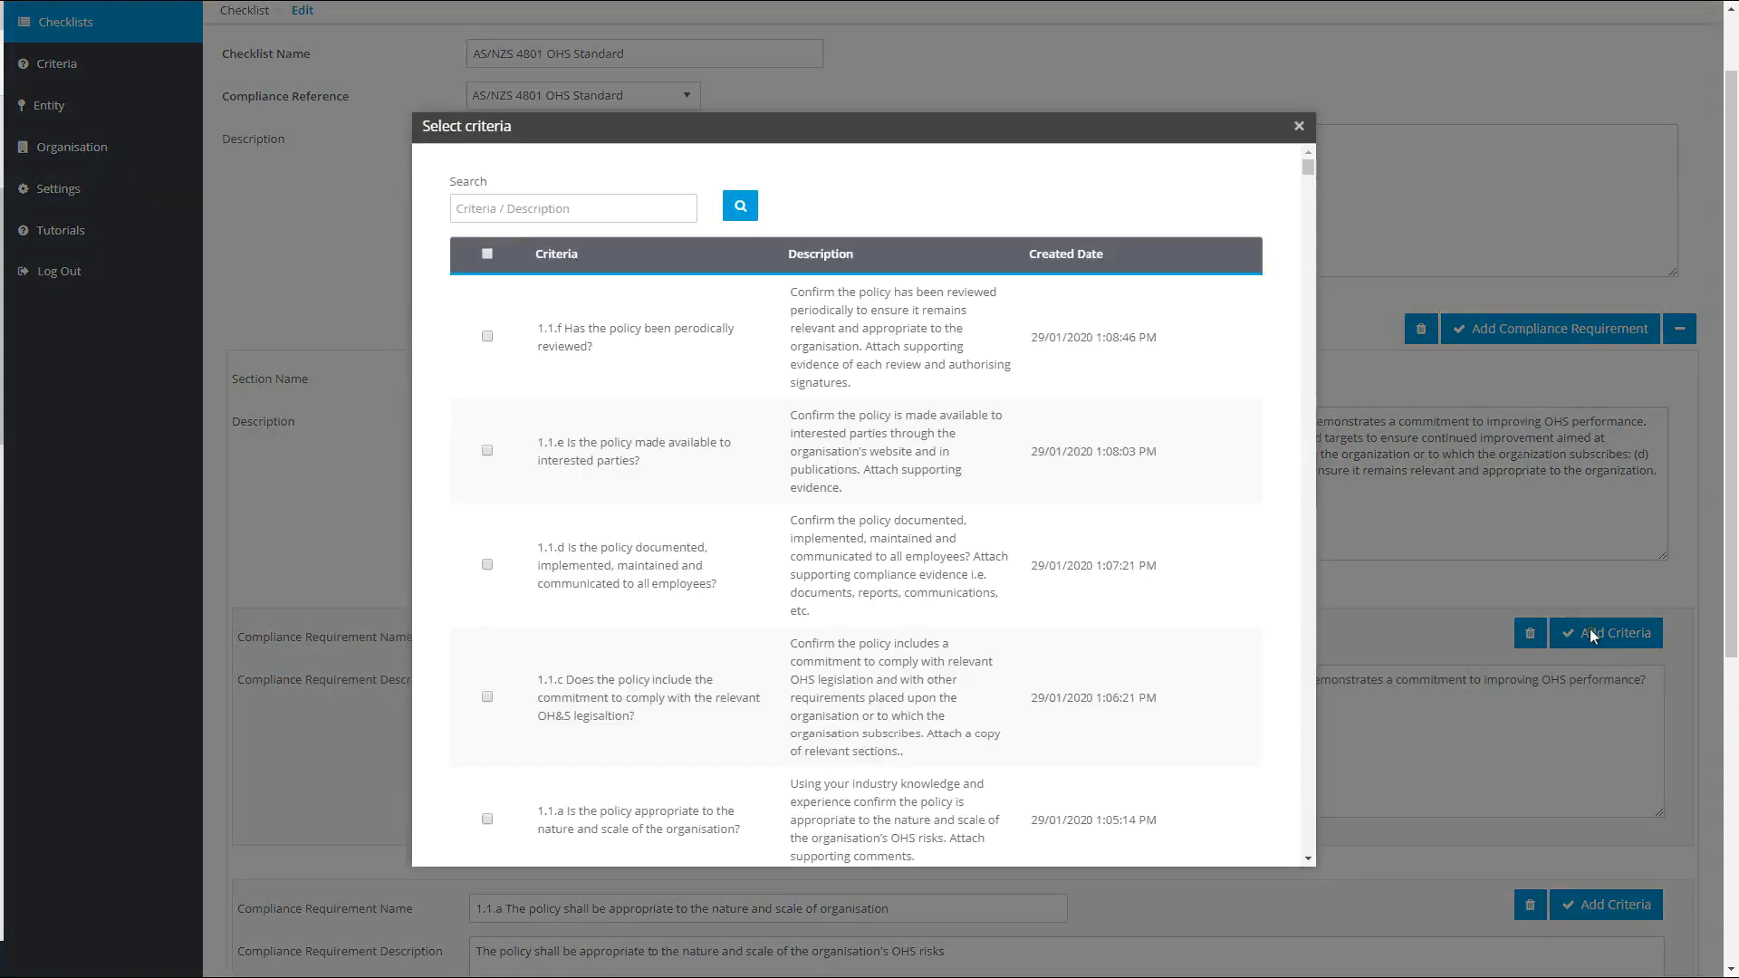
pyautogui.scroll(-2, 640, 507)
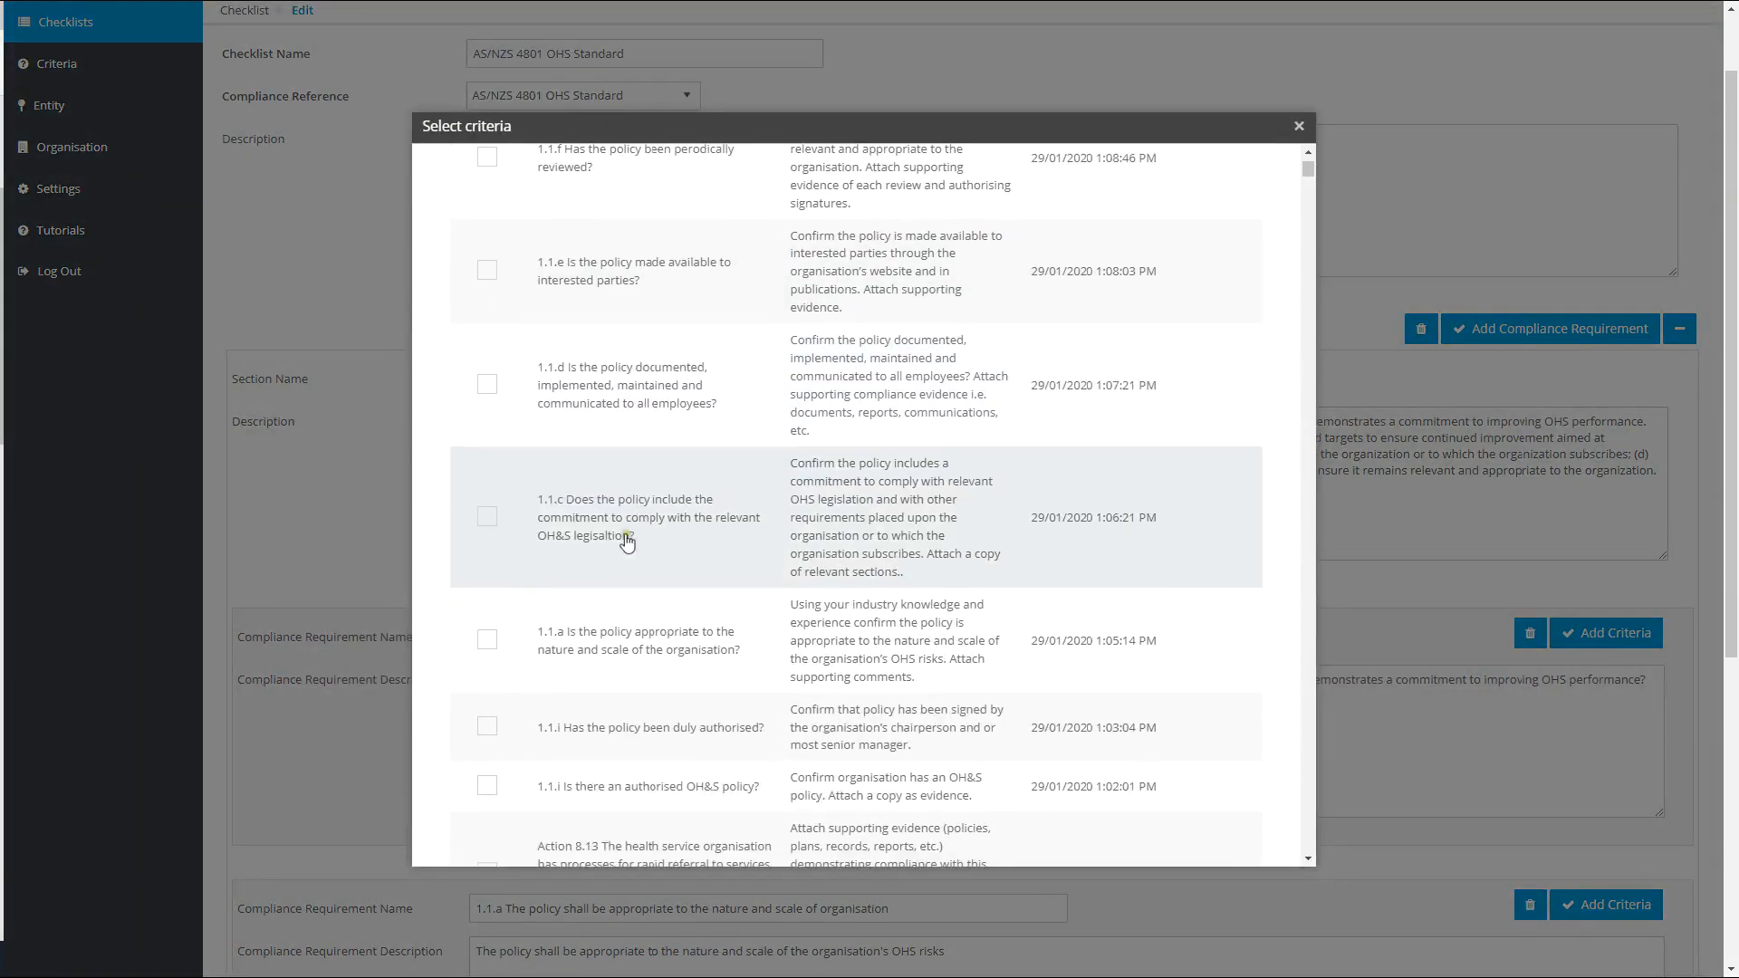
pyautogui.click(486, 639)
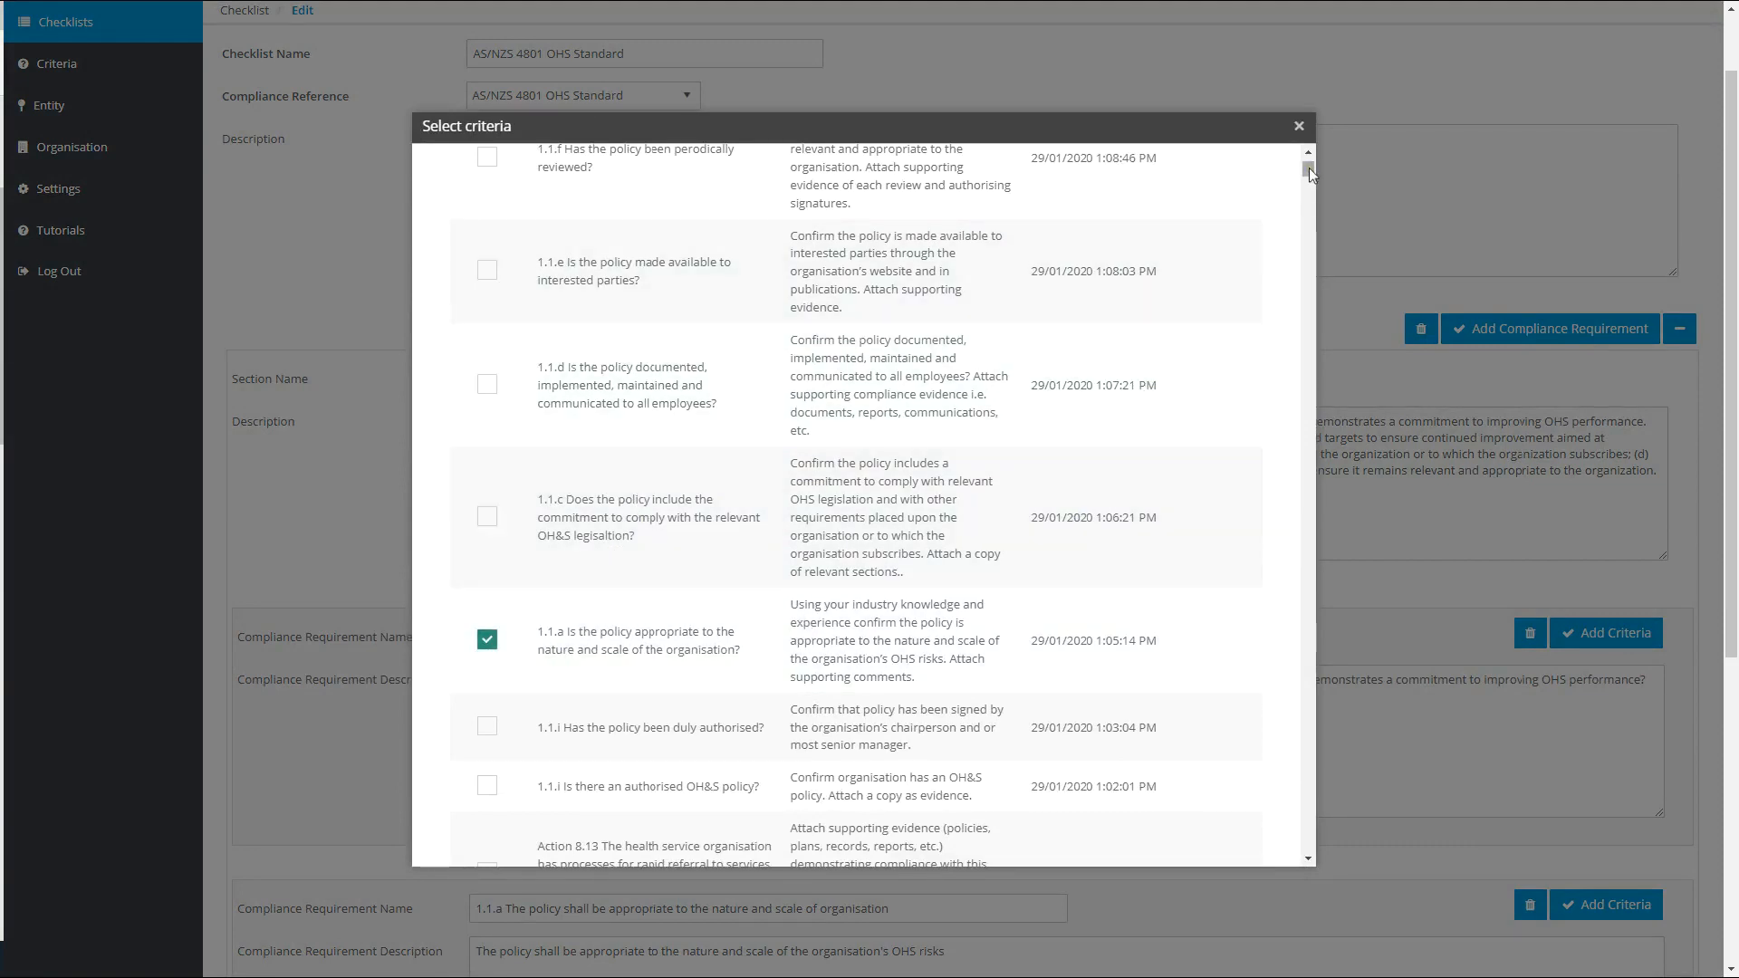
pyautogui.moveTo(1309, 169); pyautogui.dragTo(1335, 878)
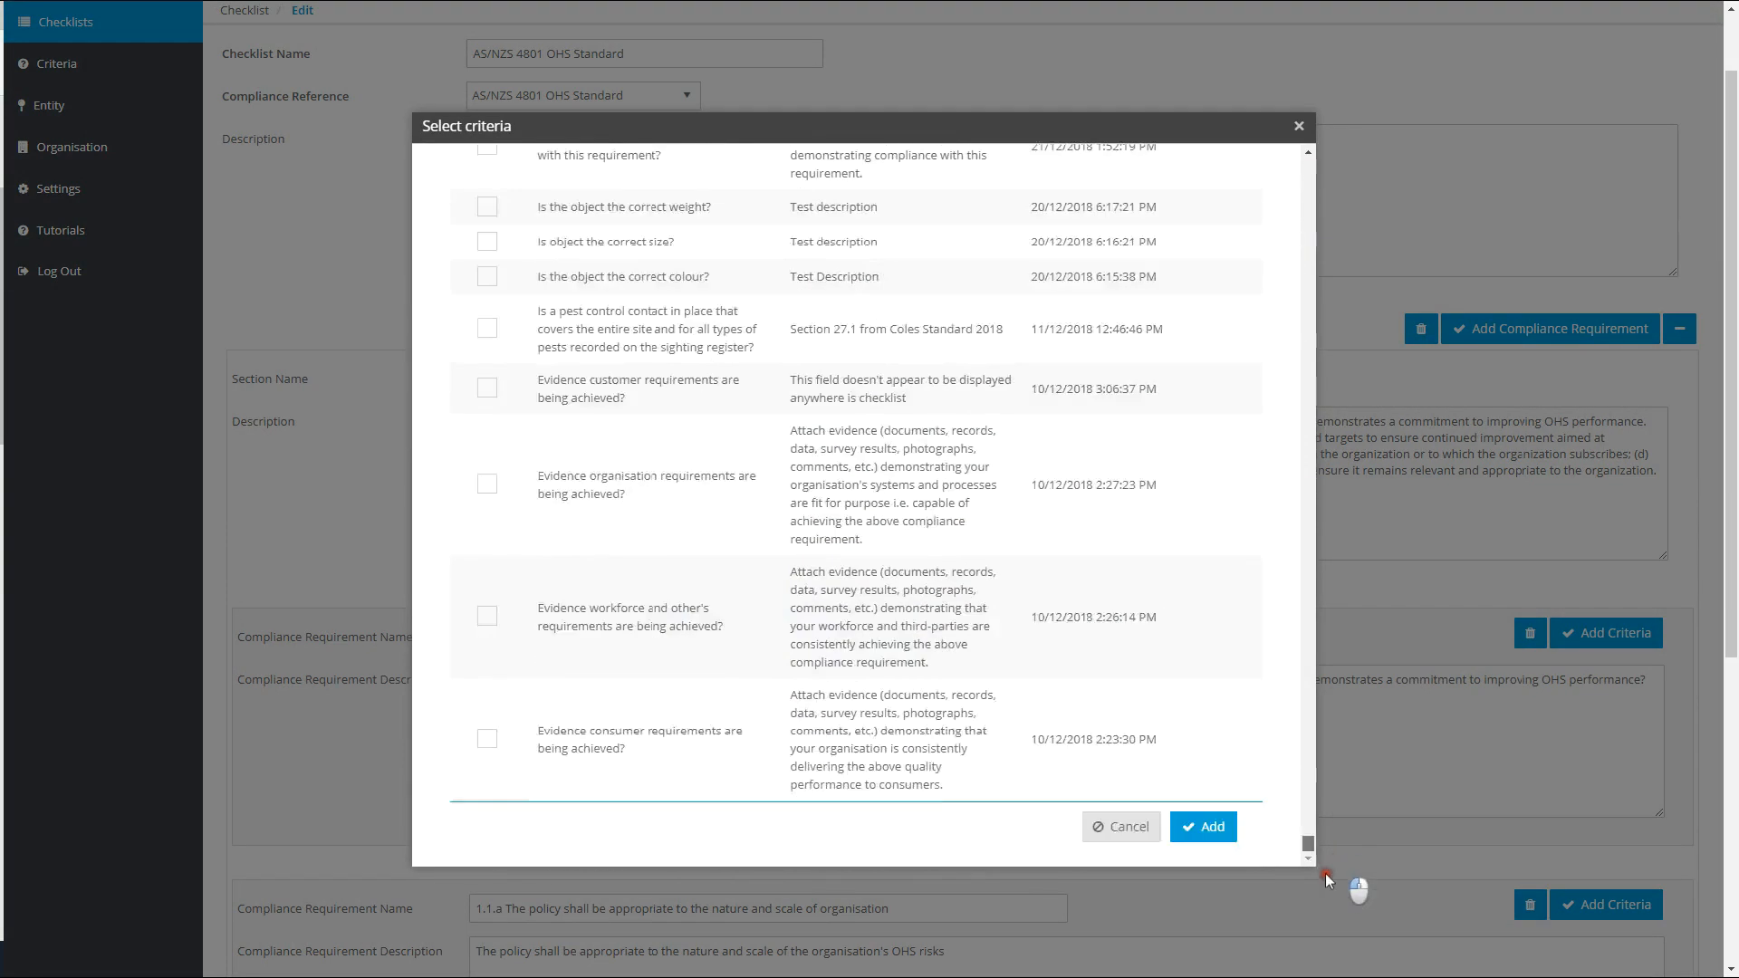
pyautogui.click(1207, 825)
pyautogui.scroll(-3, 924, 810)
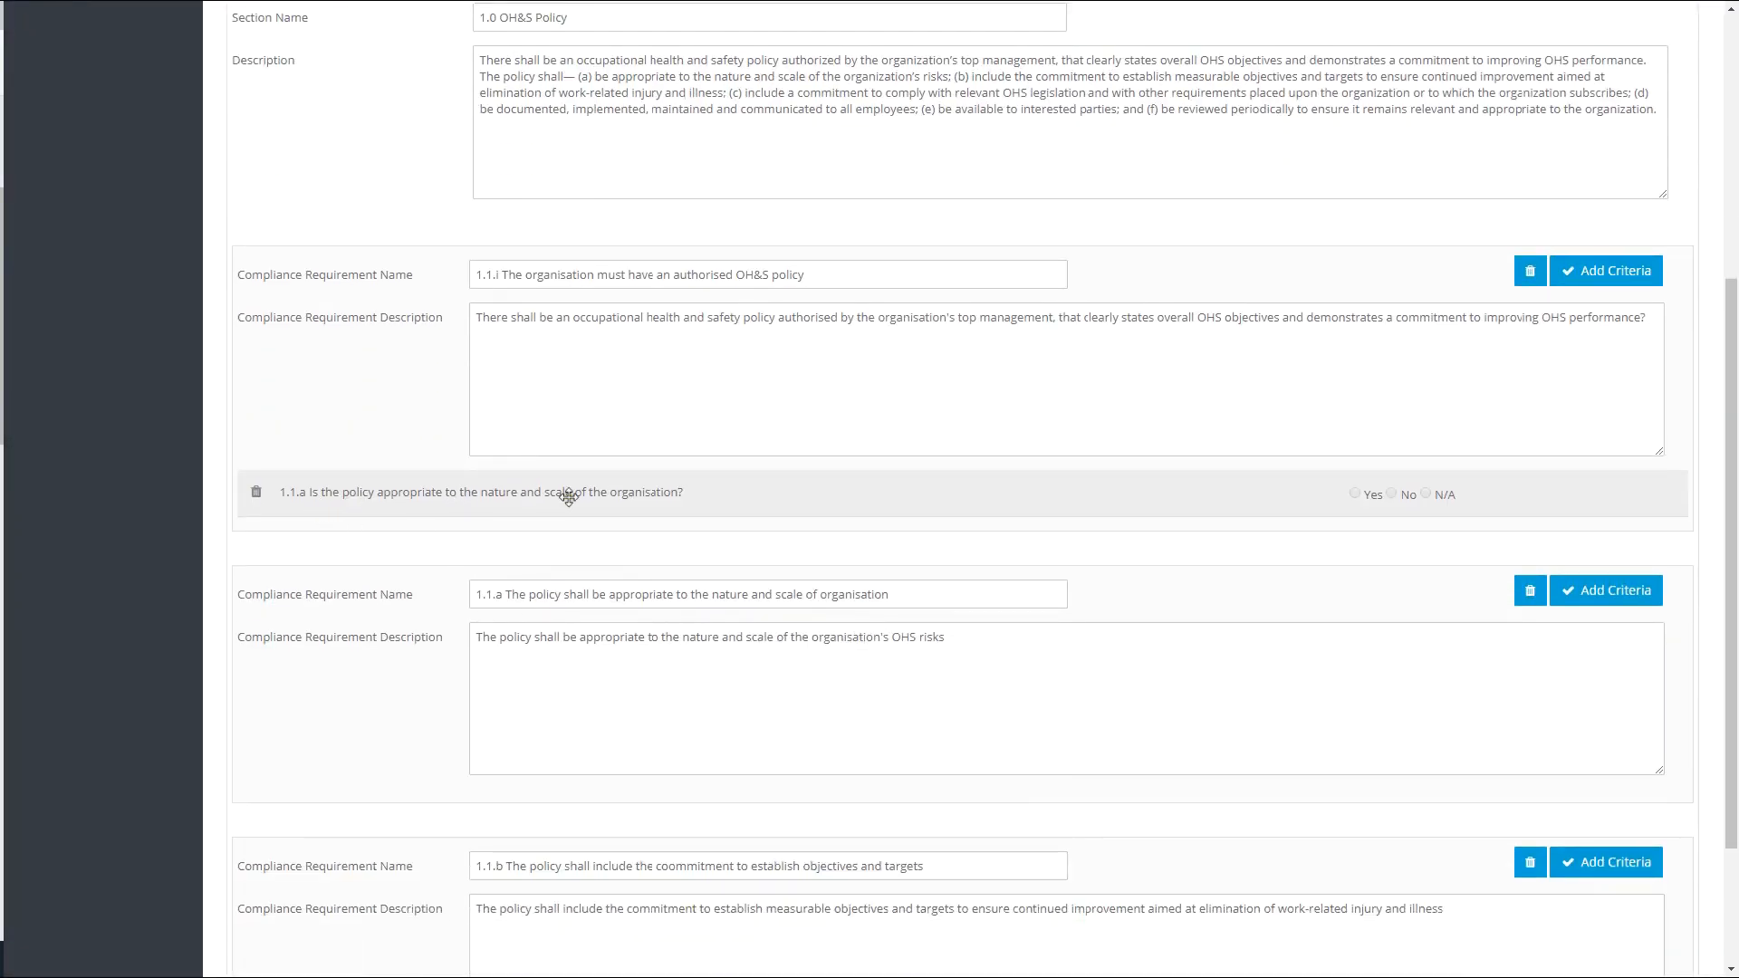
# - Add the criteria "1.1.i Has the policy been duly authorised?" and "1.1.i Is there an authorised OH&S policy?" to requirement 1.1.i
pyautogui.click(1594, 271)
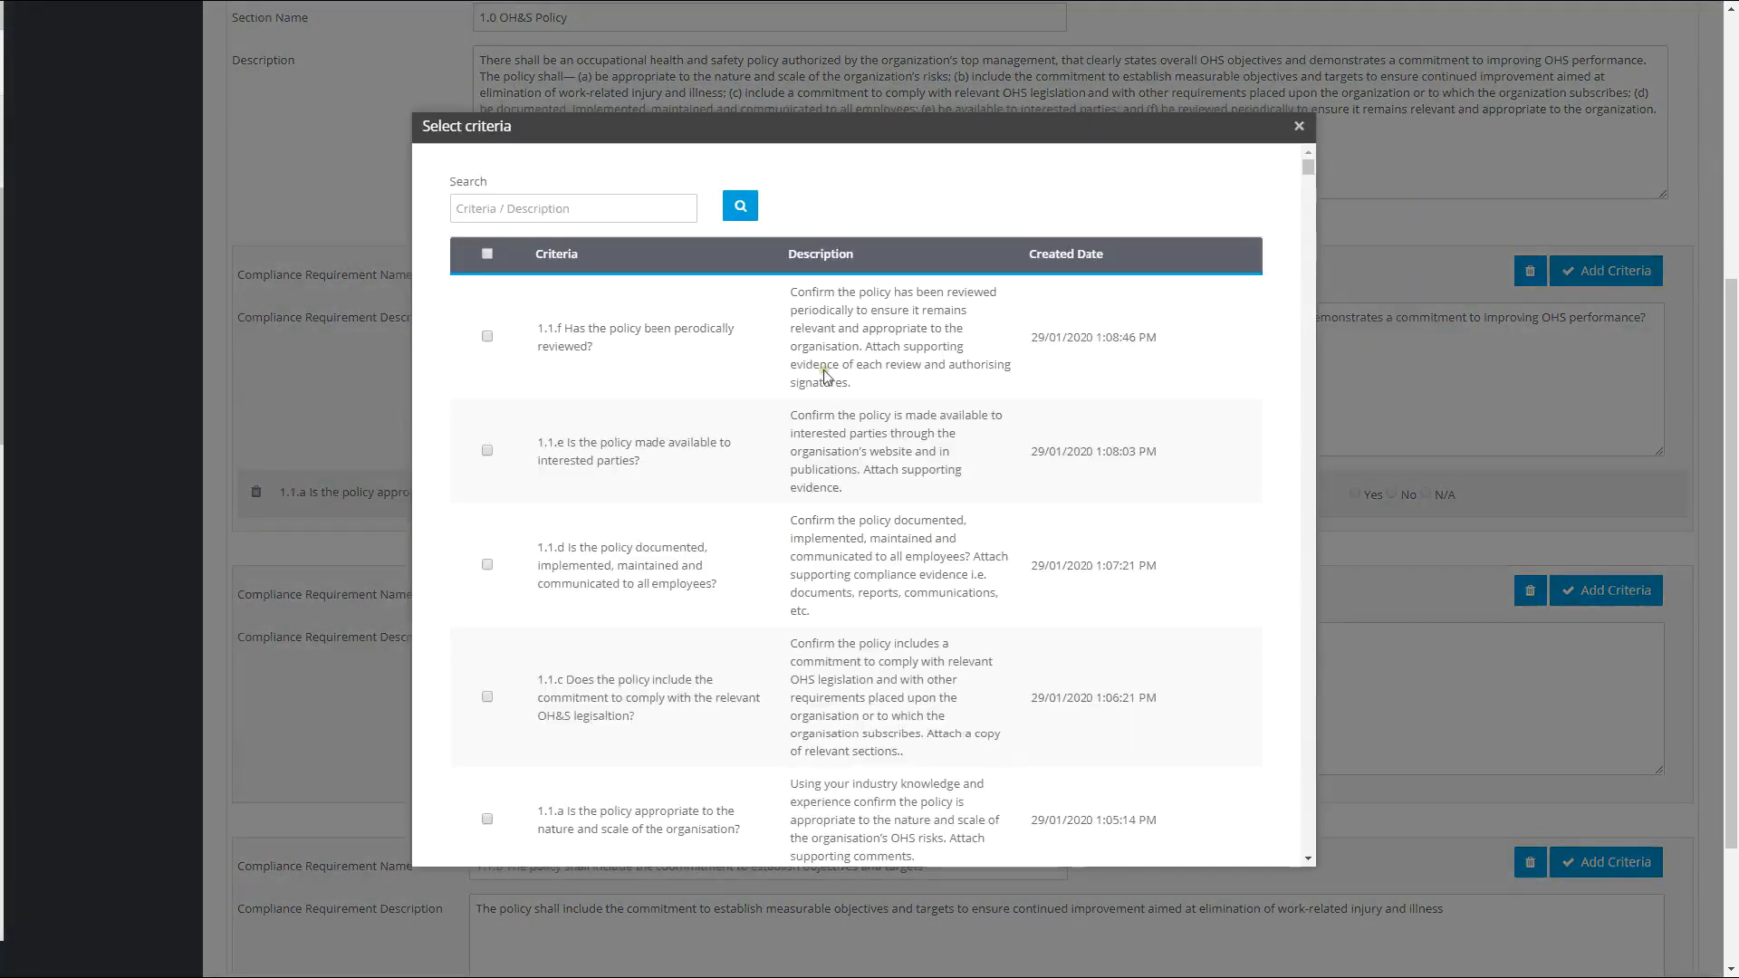
pyautogui.scroll(-2, 654, 487)
pyautogui.click(486, 619)
pyautogui.scroll(-5, 1096, 616)
pyautogui.scroll(-20, 1097, 616)
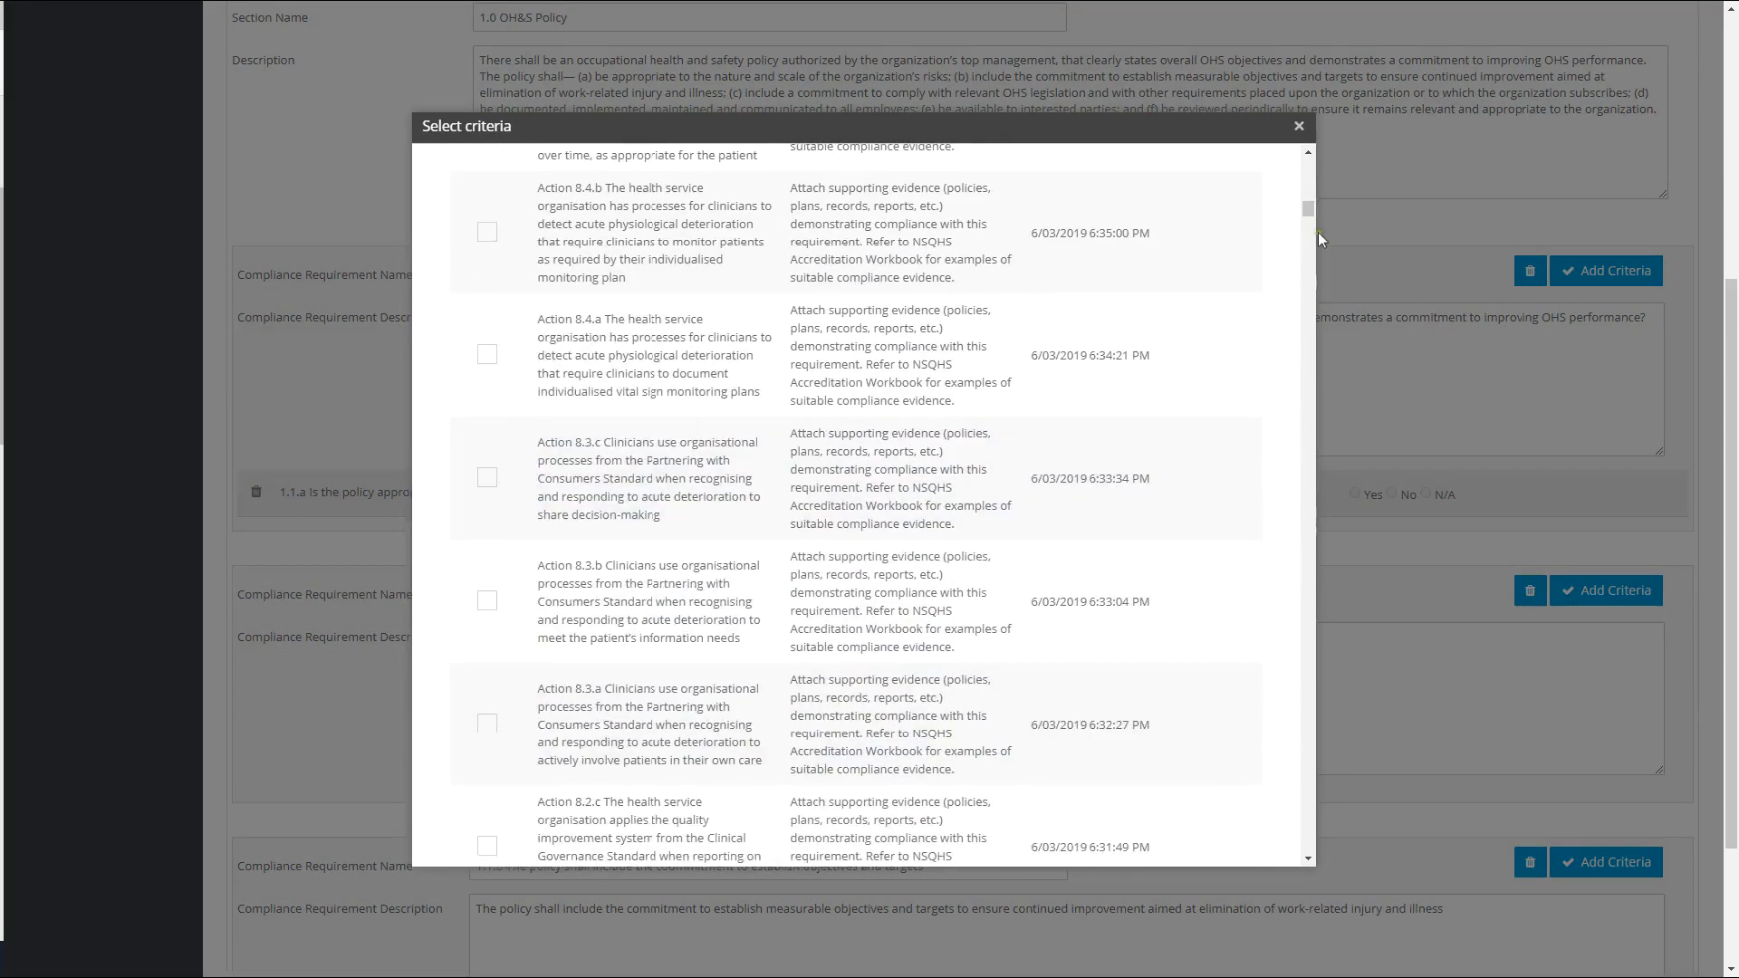
pyautogui.click(1191, 829)
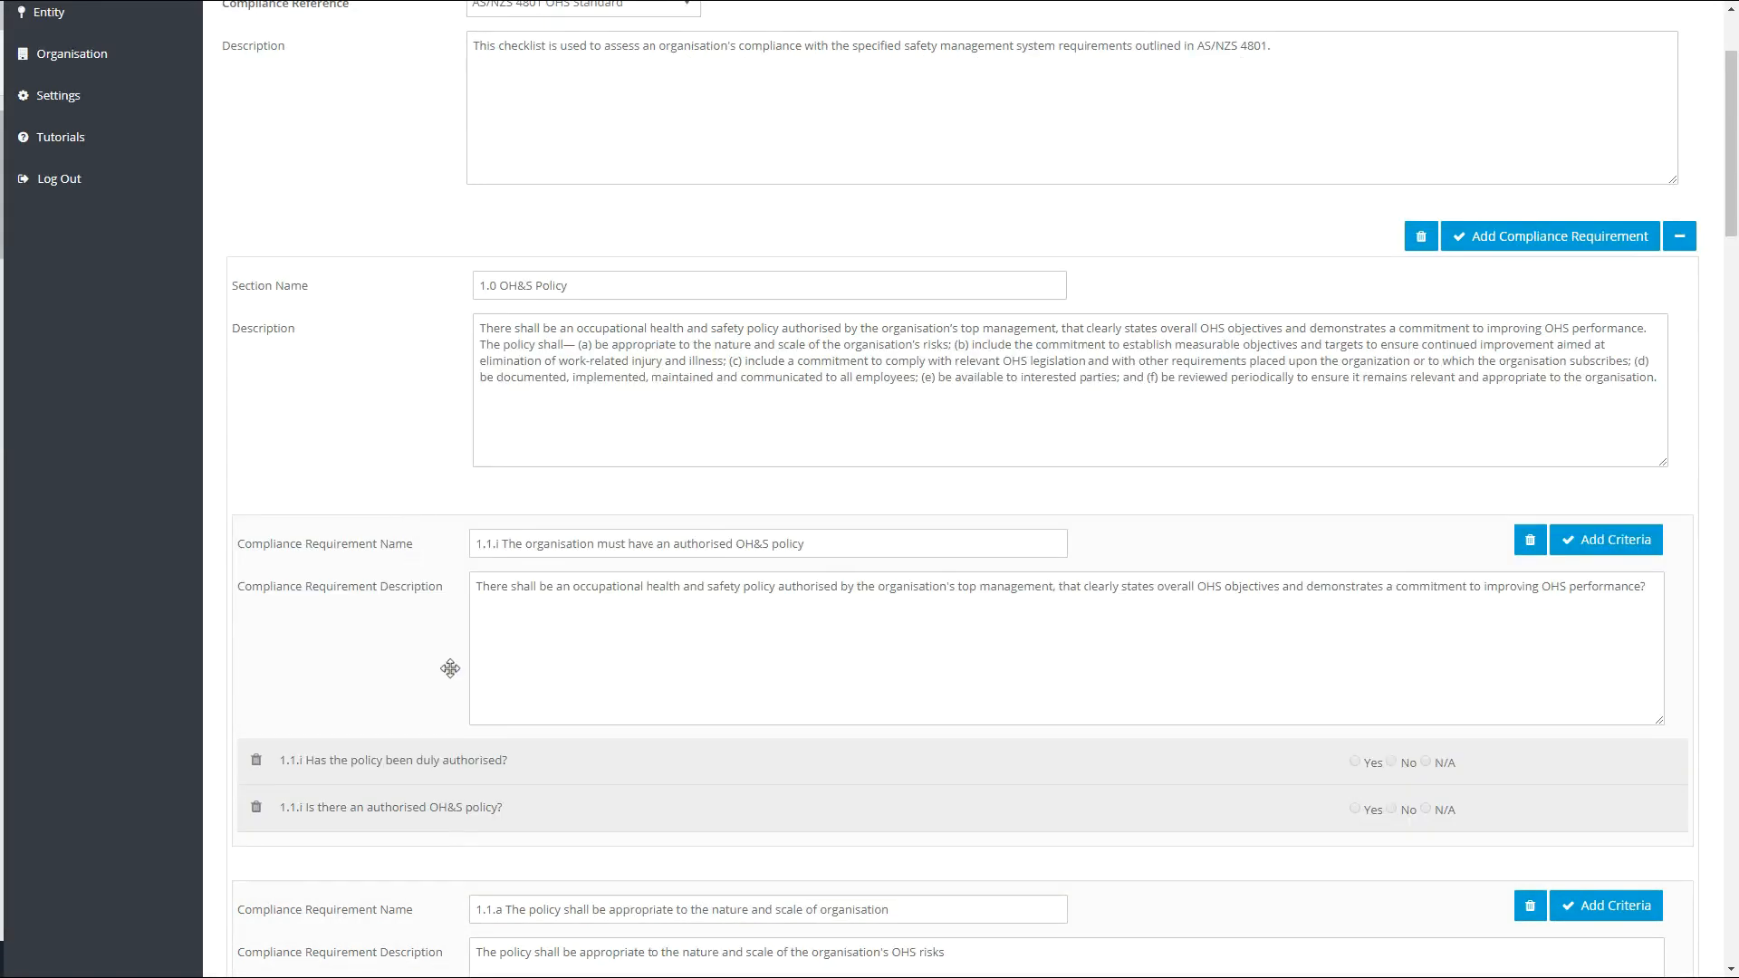
# - Reorder the compliance requirements in section 1.0 OH&S Policy so that requirement 1.1.a comes first
pyautogui.scroll(-2, 450, 667)
pyautogui.moveTo(431, 708); pyautogui.dragTo(427, 454)
pyautogui.scroll(-2, 380, 737)
pyautogui.scroll(-1, 381, 737)
pyautogui.moveTo(422, 680); pyautogui.dragTo(427, 627)
pyautogui.scroll(7, 546, 742)
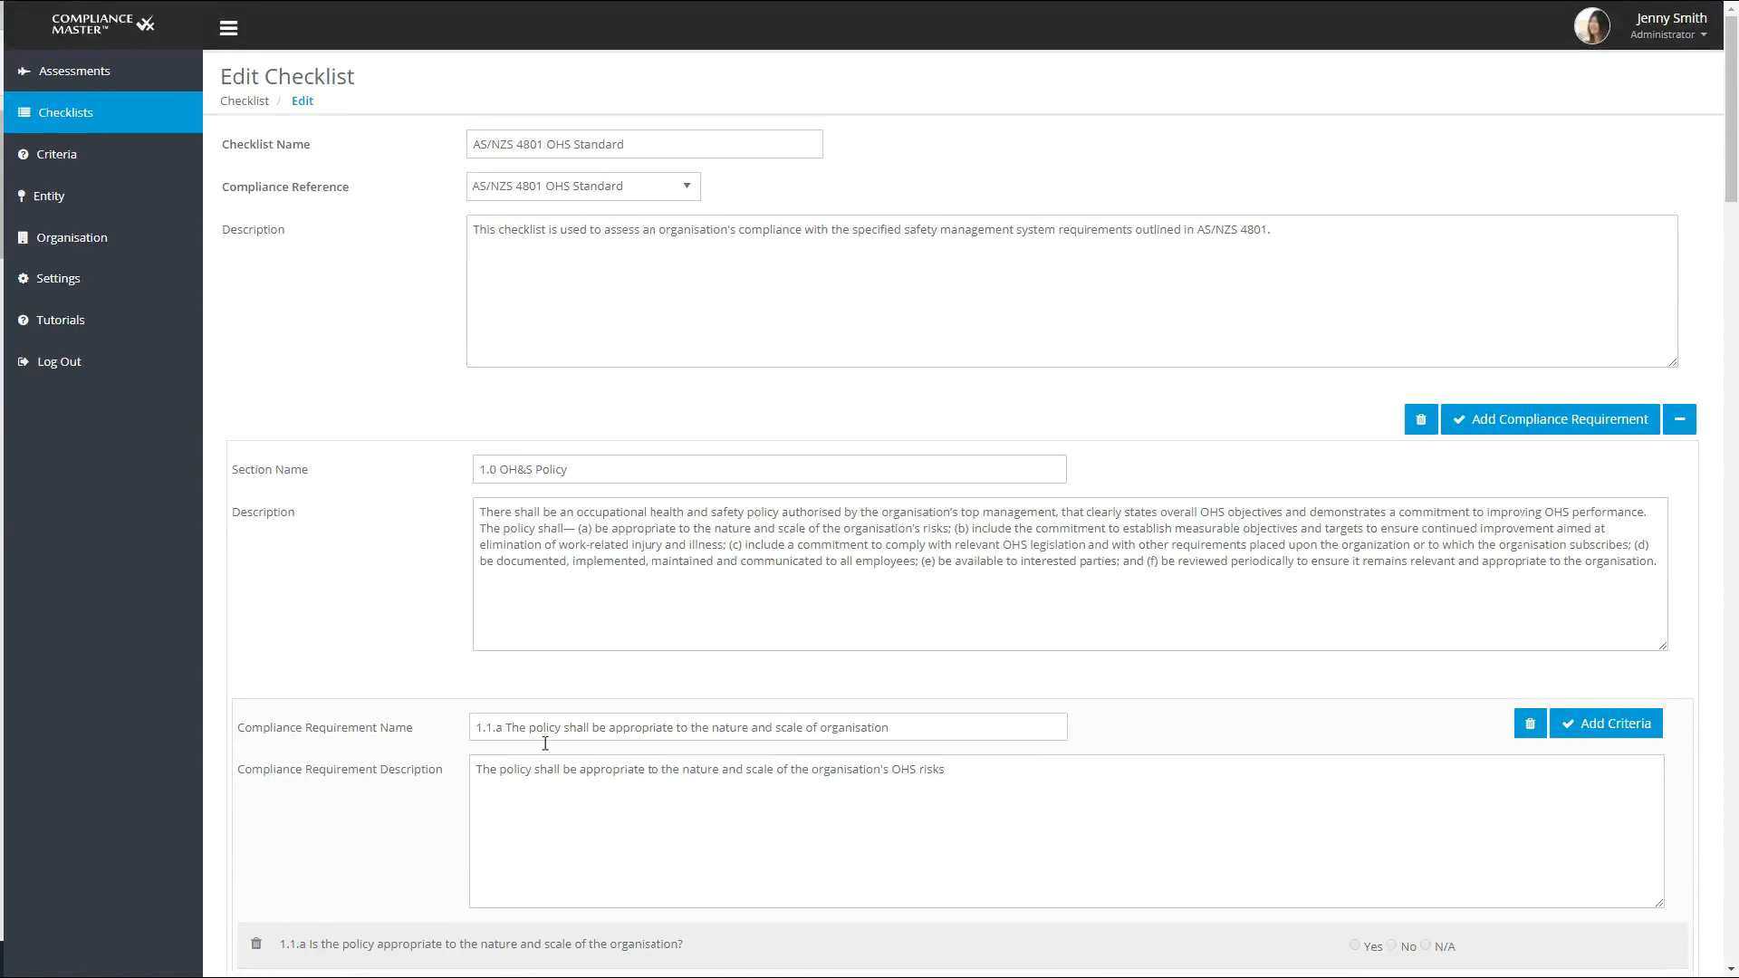
# - Start cloning a checklist with AS/NZS 4801 OHS Standard as both the compliance reference and the source checklist
pyautogui.click(83, 125)
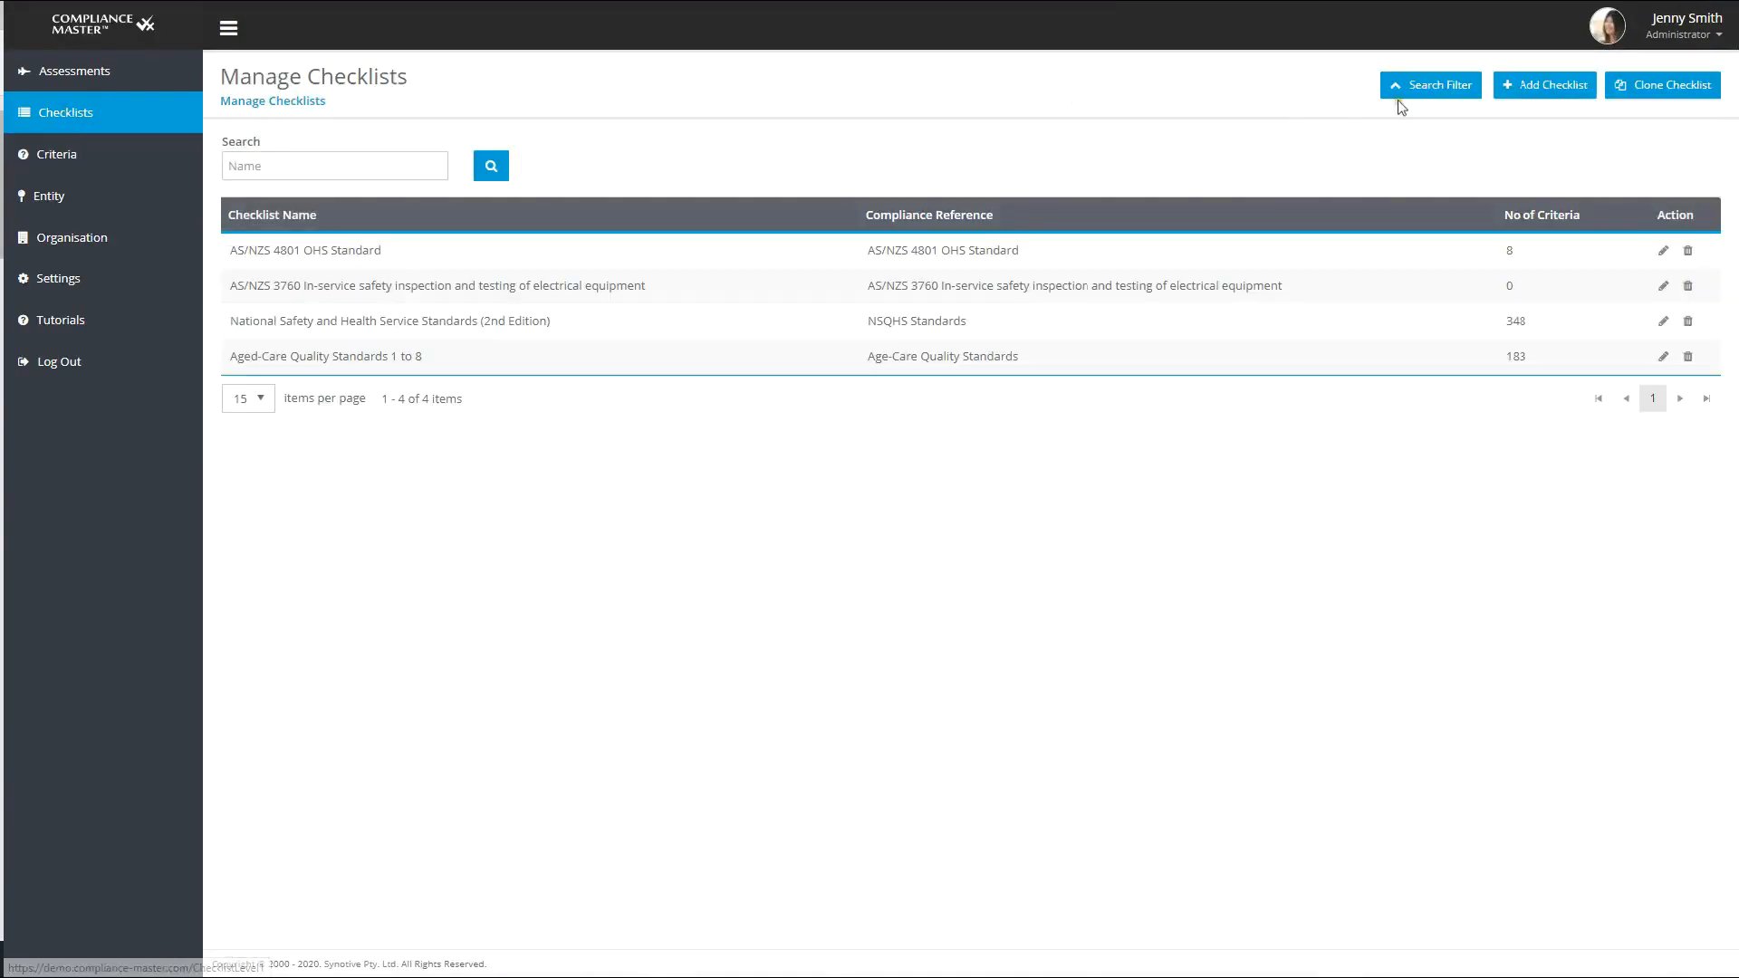
pyautogui.click(1661, 89)
pyautogui.click(1048, 367)
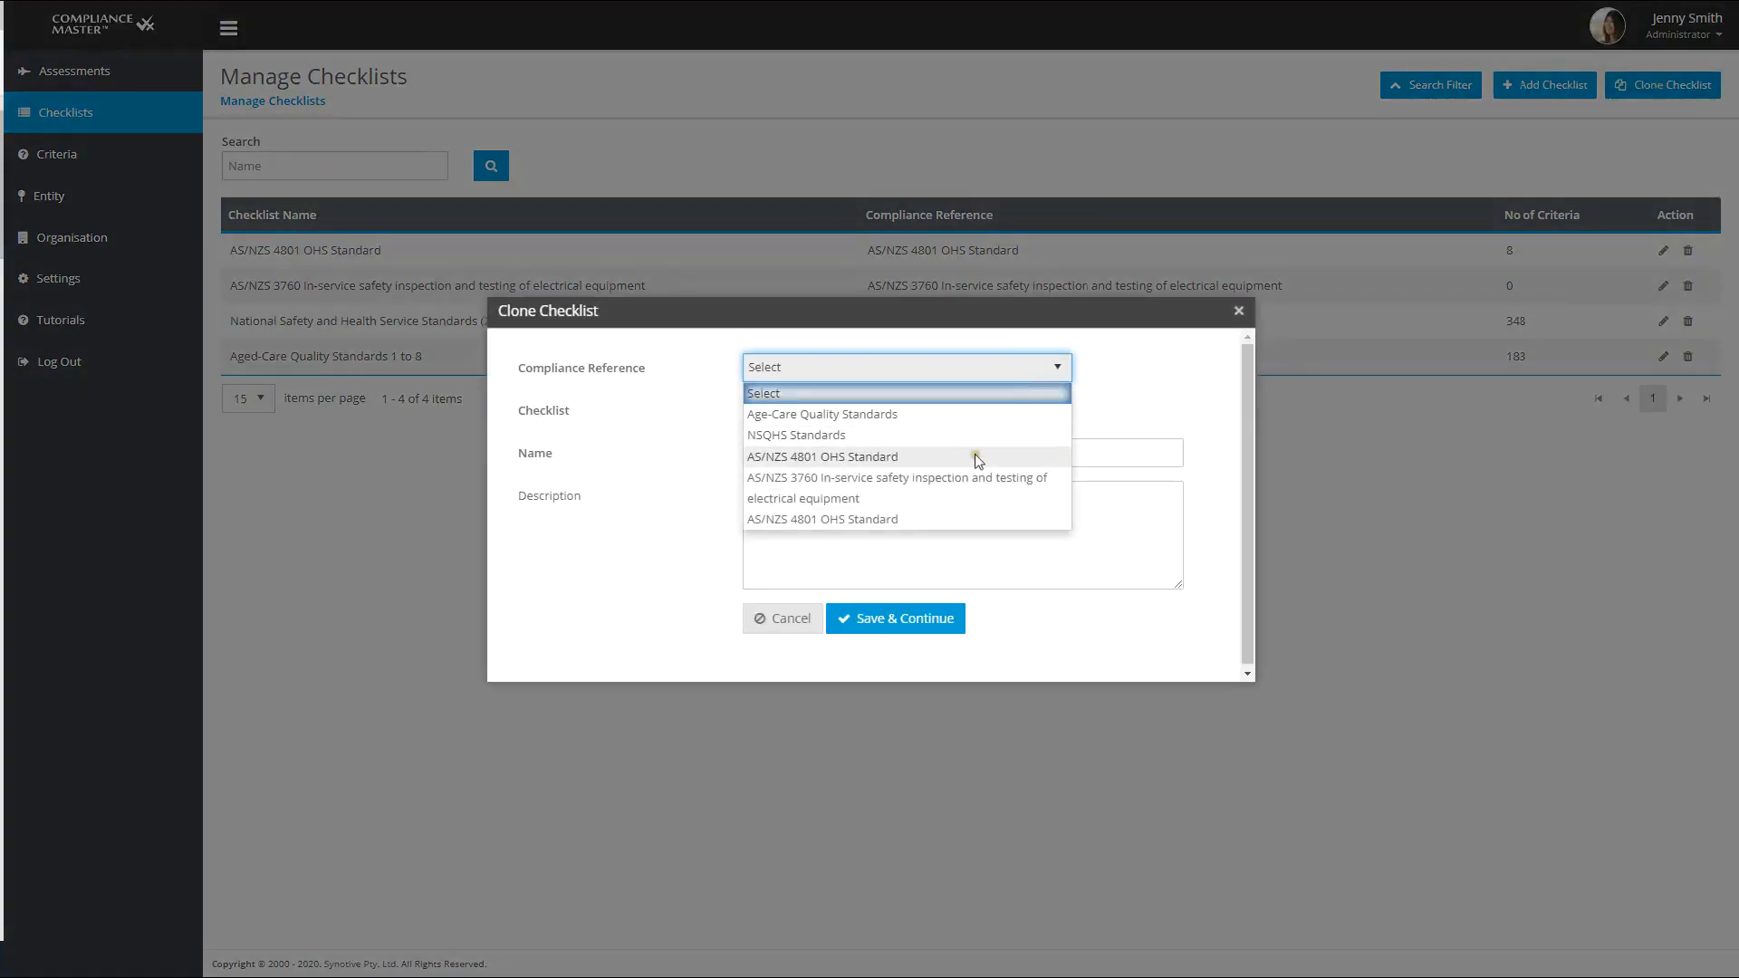
pyautogui.click(974, 453)
pyautogui.click(916, 416)
pyautogui.click(893, 456)
pyautogui.click(915, 416)
# - Name the clone "AS/NZS 4801 OHS Standard (Cloned)" and begin its description with "This is a cloned checklist for contractor"
pyautogui.rightClick(797, 455)
pyautogui.click(847, 572)
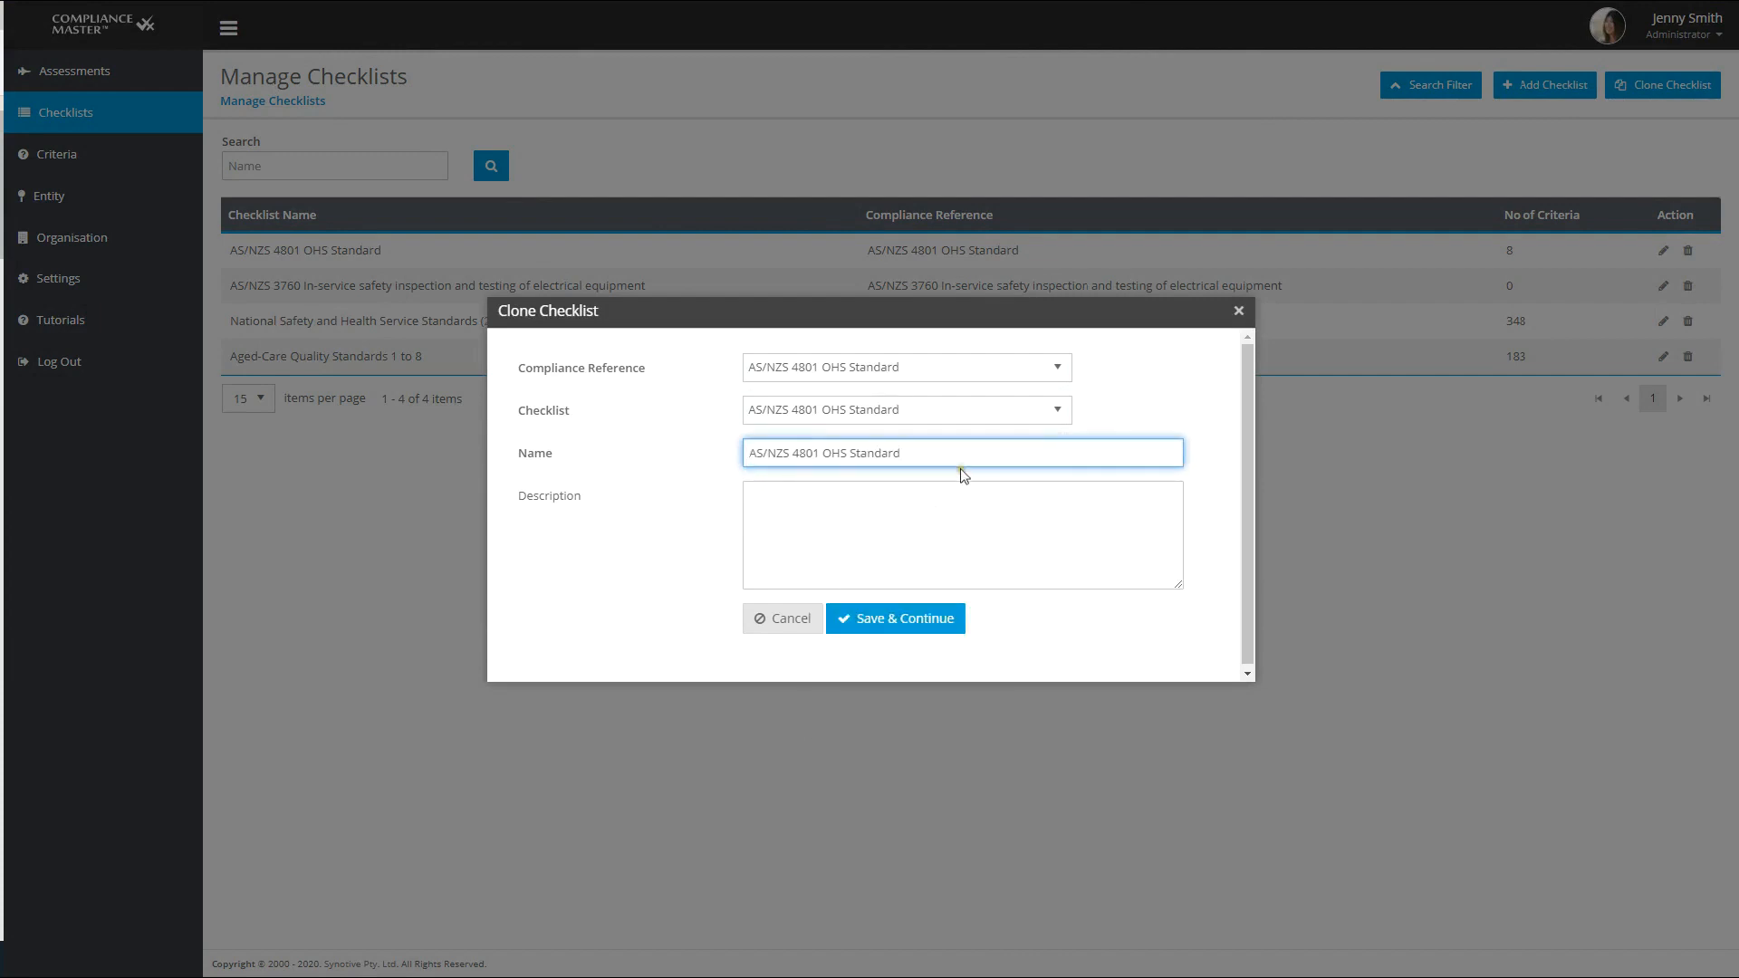
pyautogui.write('(Cloned)')
pyautogui.click(985, 513)
pyautogui.write('This i')
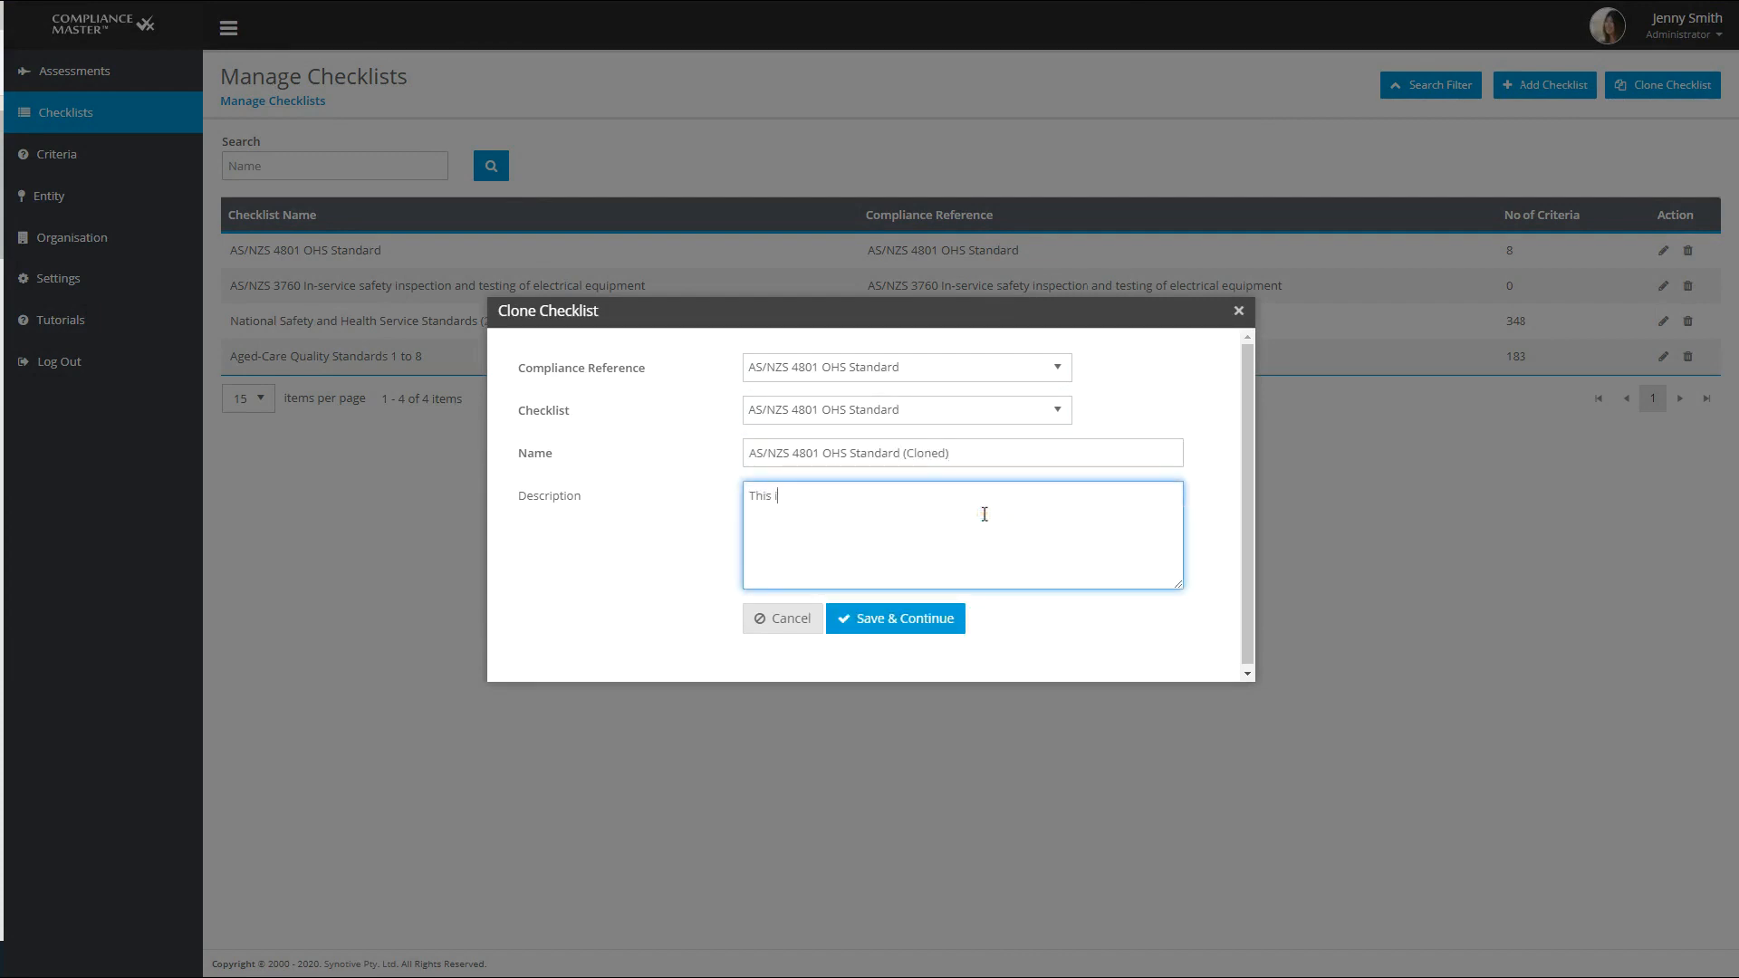
pyautogui.write('s a cloned checklist for contractor asses')
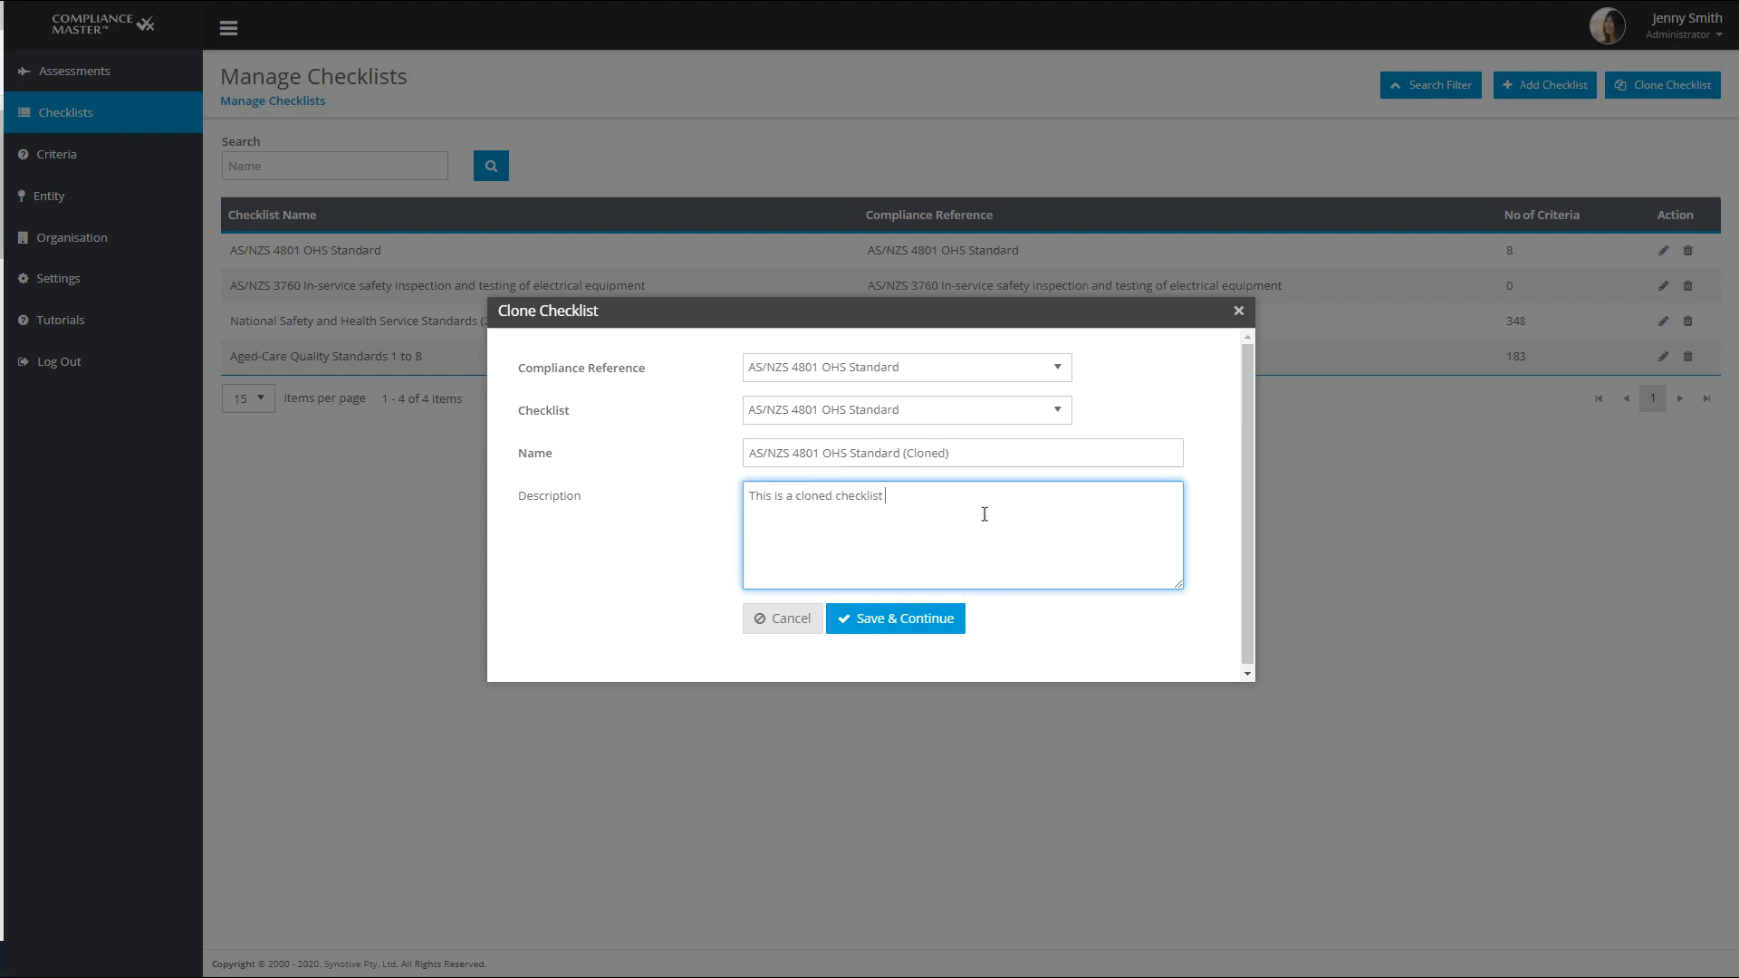